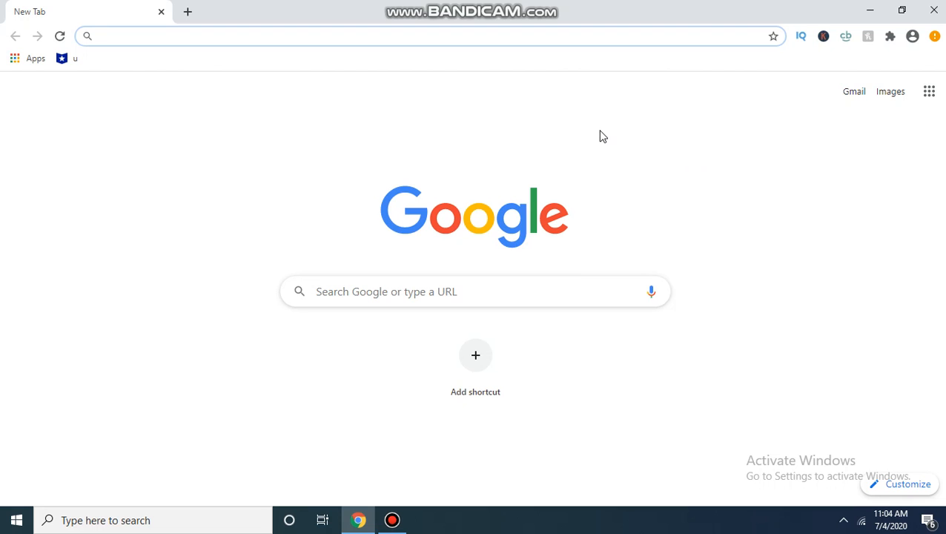
Go to gmail.com in Chrome to reach the Gmail welcome page
click(427, 41)
text(gmail)
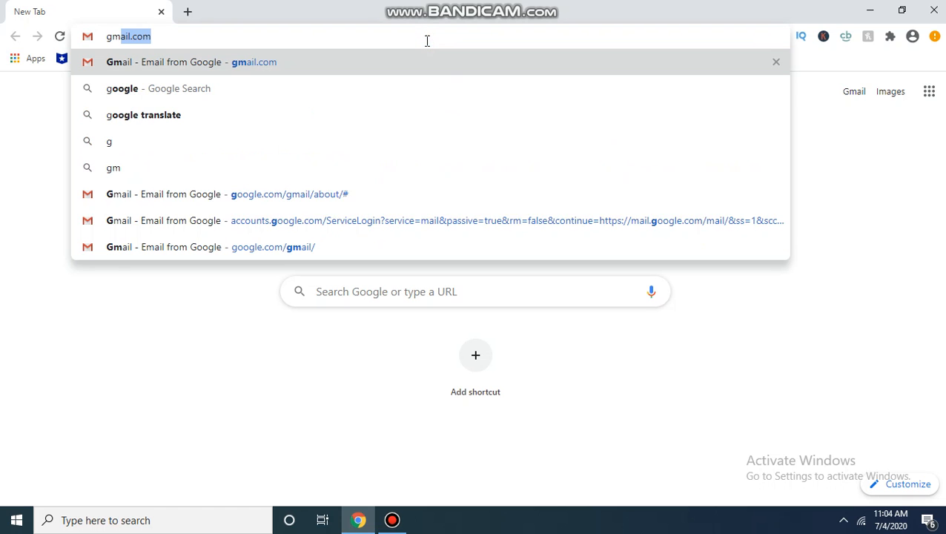
text(.com)
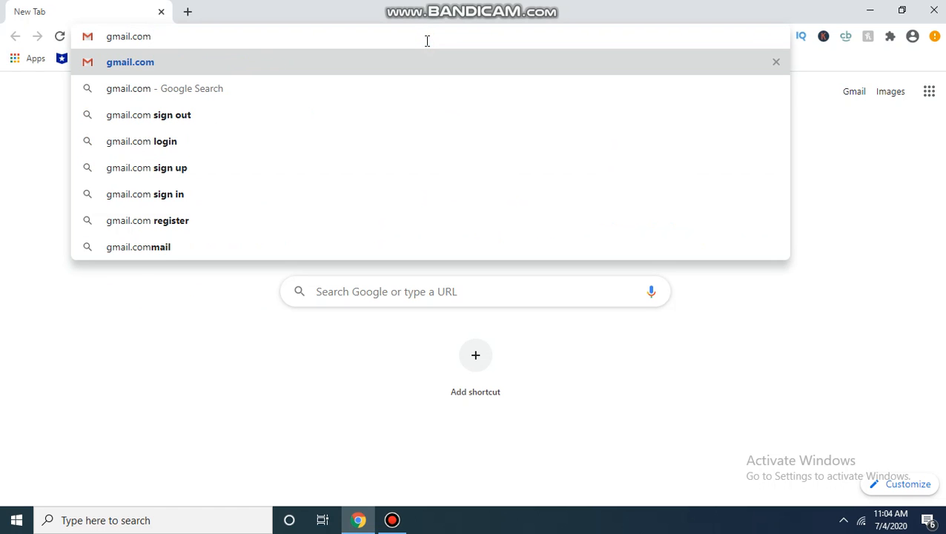
key(Return)
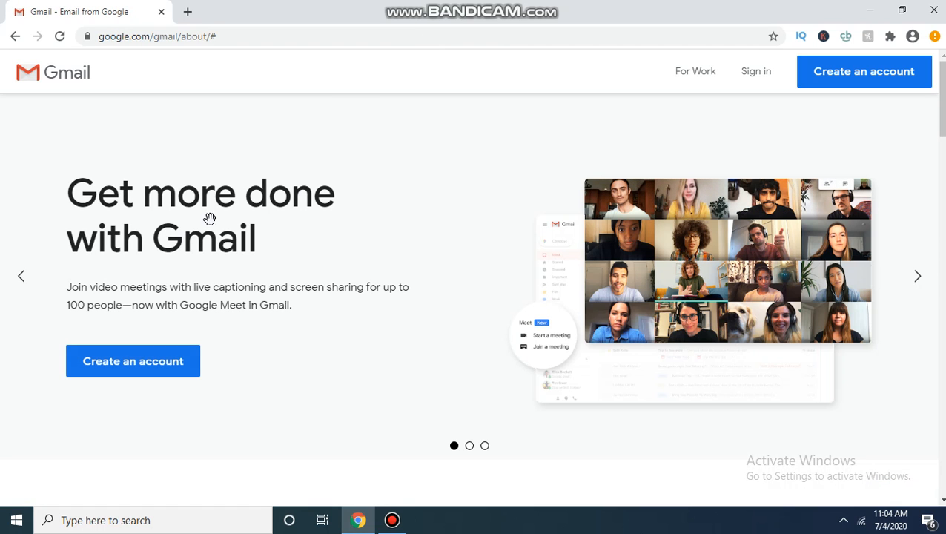
Start a new Google account, entering a first name, last name and chosen username
click(134, 374)
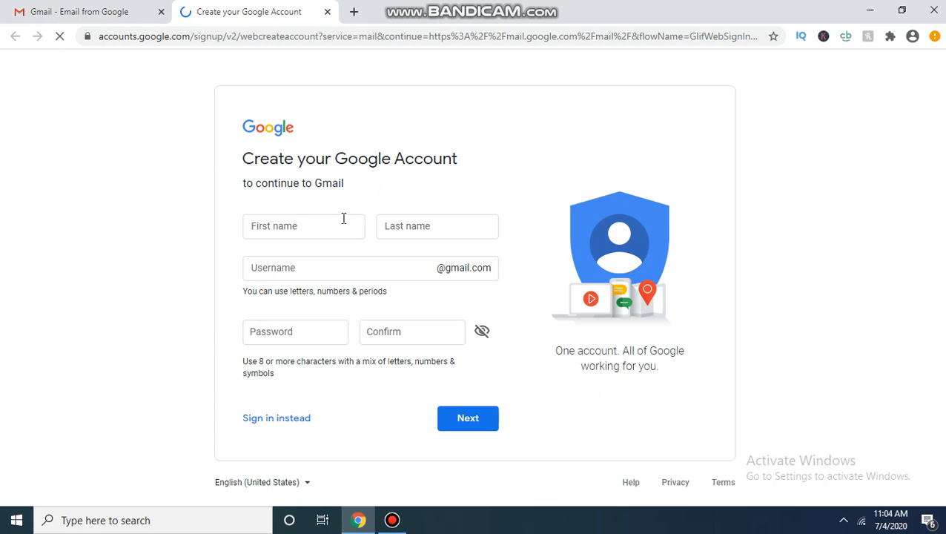
click(302, 226)
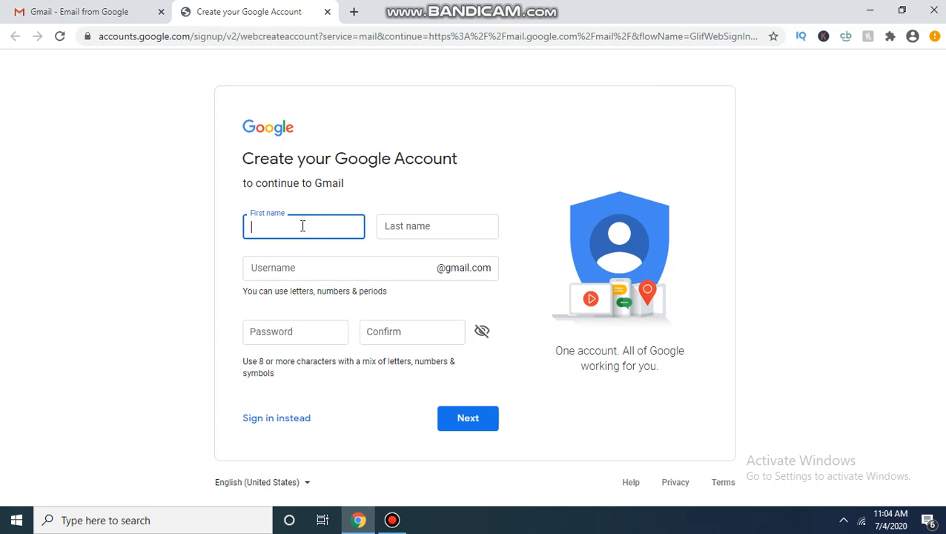
text(John)
click(420, 222)
text(Smith)
click(347, 268)
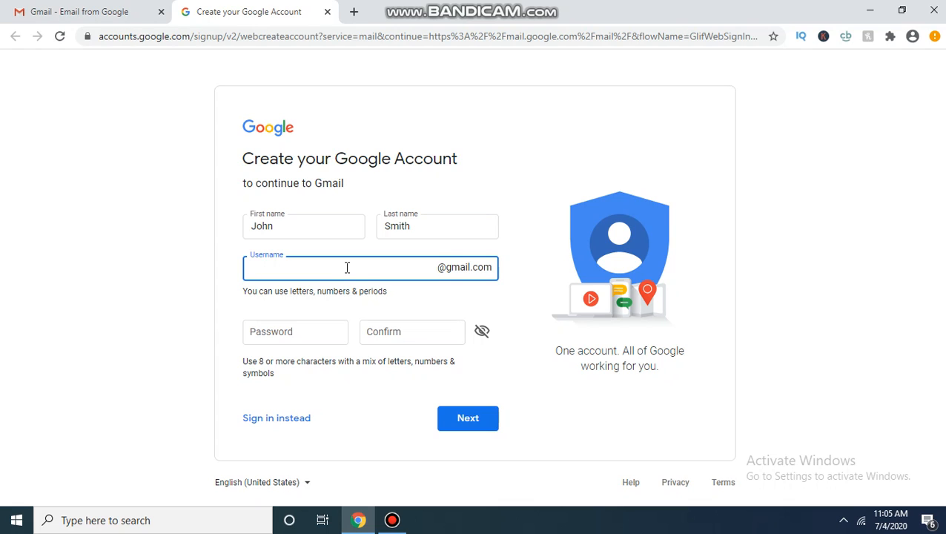
Enter a password and its confirmation, then submit the sign-up form
click(304, 333)
text(•••••••)
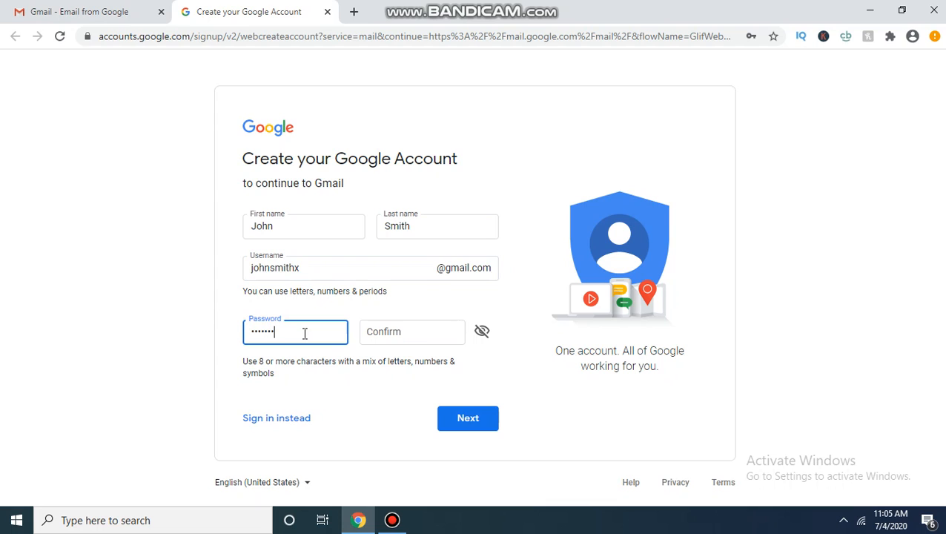
key(Tab)
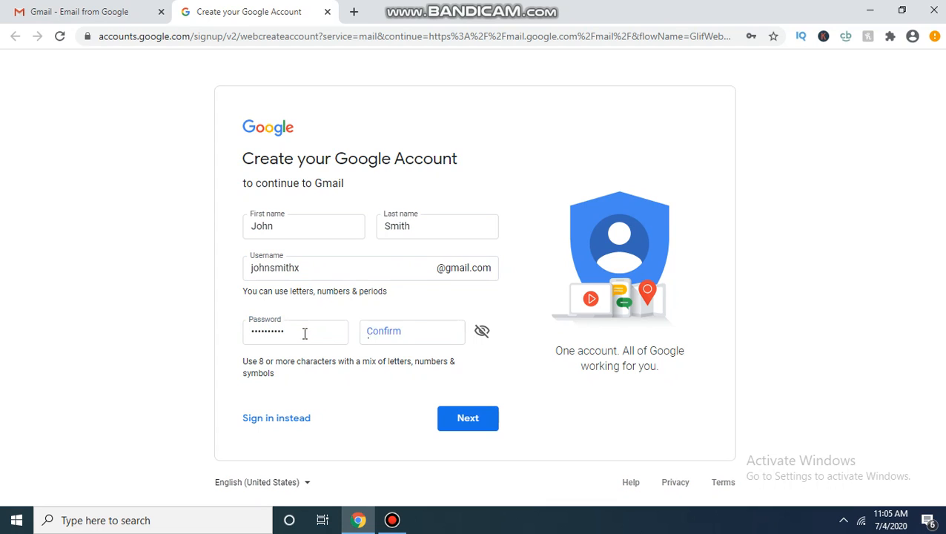
text(•••••••••)
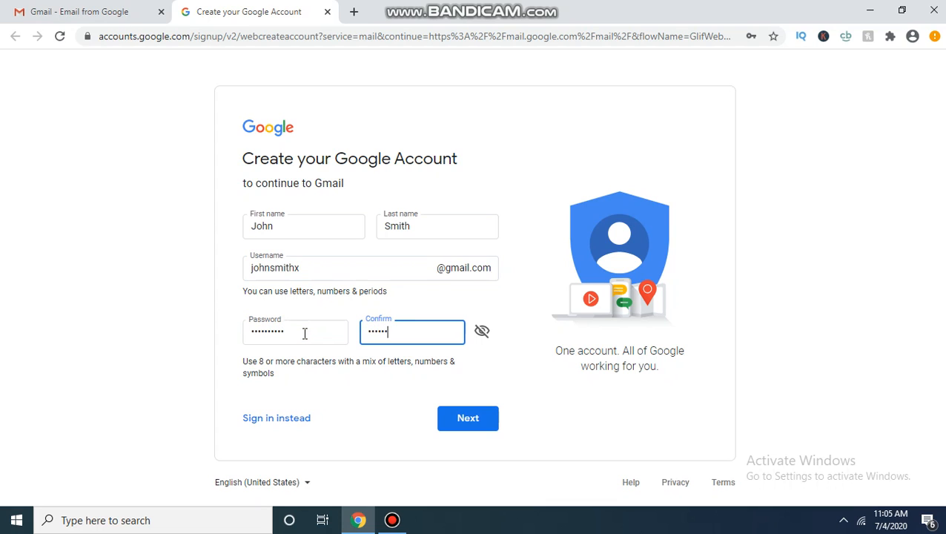
text(•)
click(460, 417)
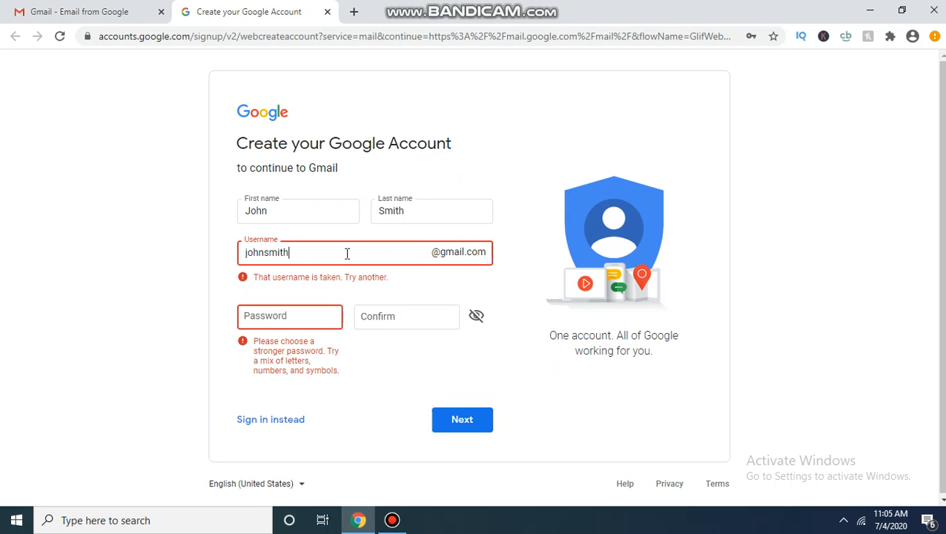
Lengthen the rejected username, re-enter both password fields and resubmit the form
text(extra)
click(303, 312)
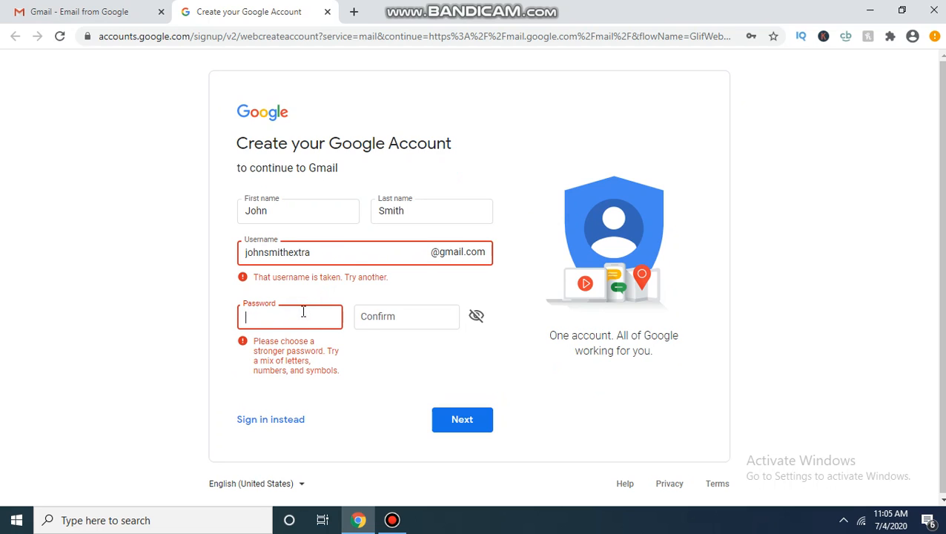
text(••••••••••)
key(Tab)
text(••••••••••)
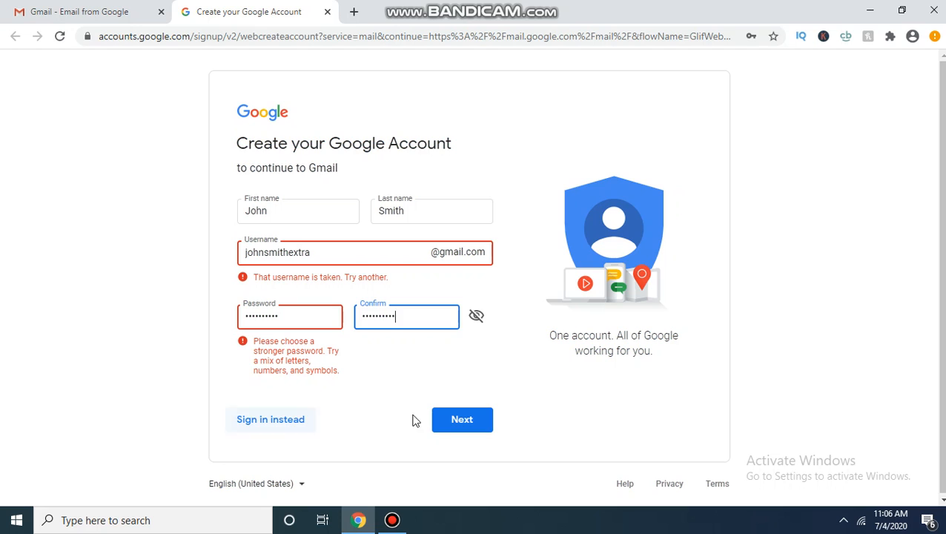
click(462, 427)
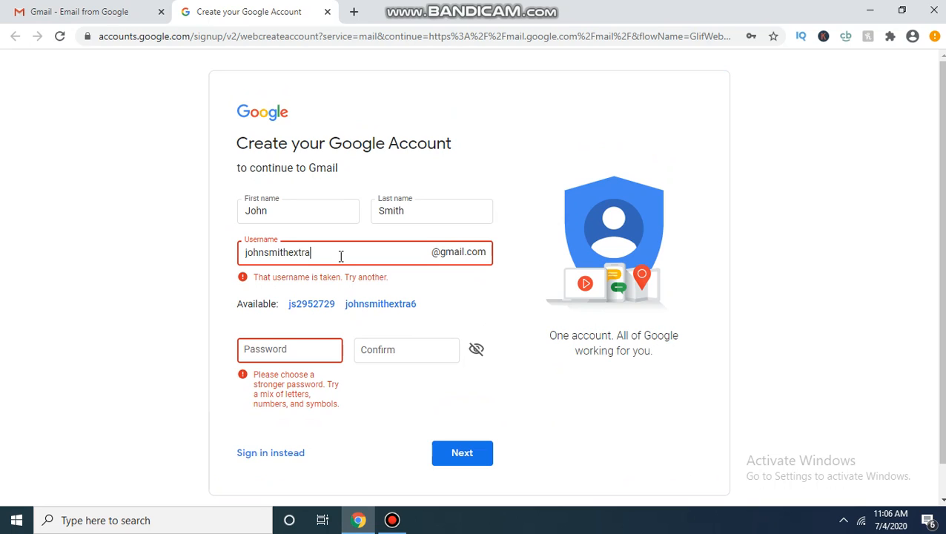
Take a suggested available username, enter a new matching password and submit
click(393, 305)
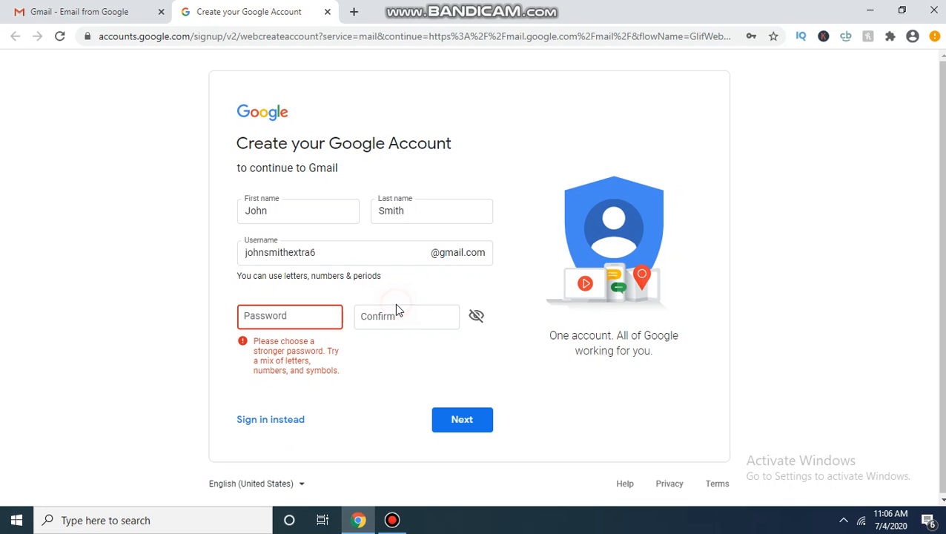
click(325, 319)
key(Tab)
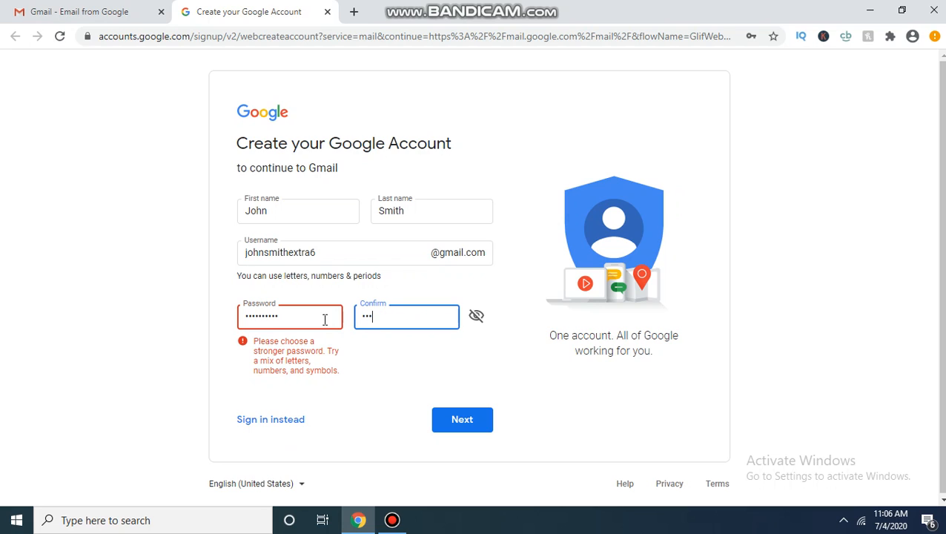
click(461, 422)
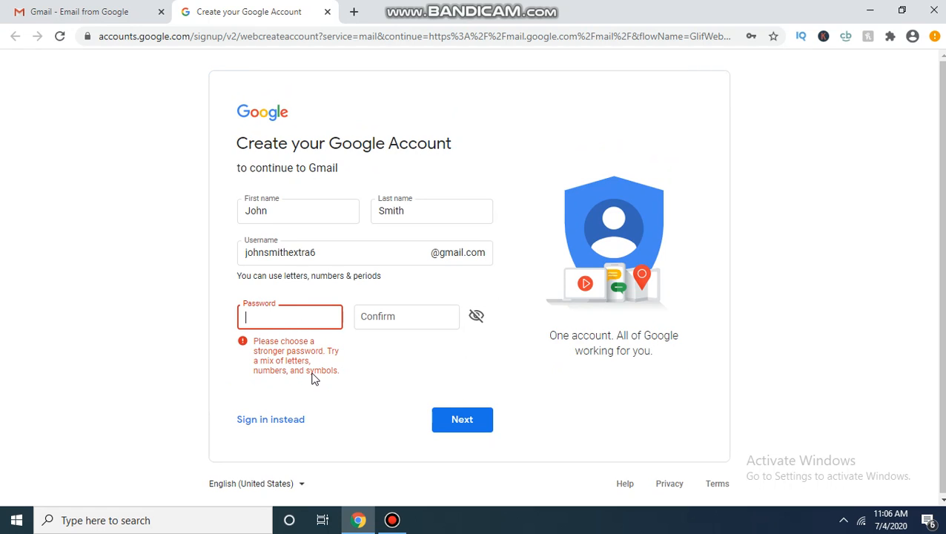
Enter a stronger password and matching confirmation, then submit the sign-up form
click(277, 313)
text(•••••••••••)
click(378, 315)
text(••••••••)
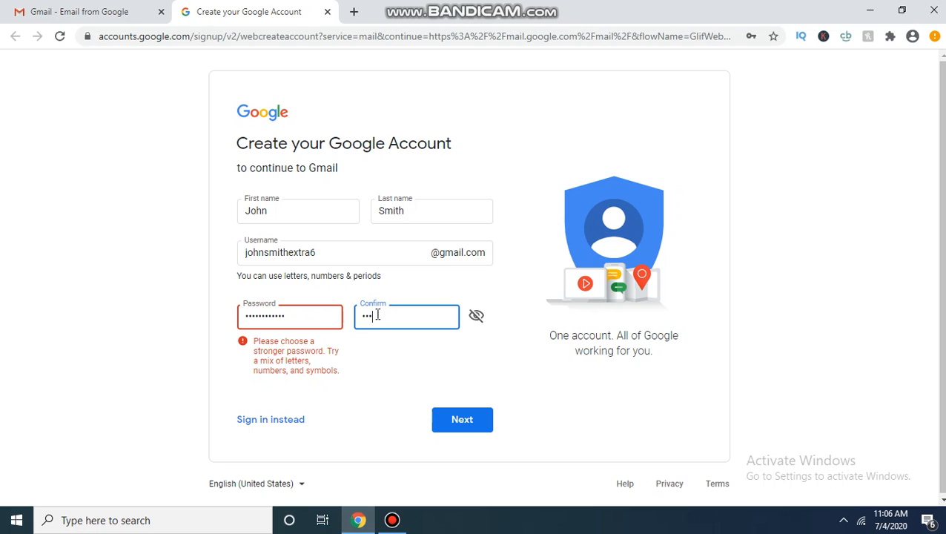
text(••••)
click(462, 420)
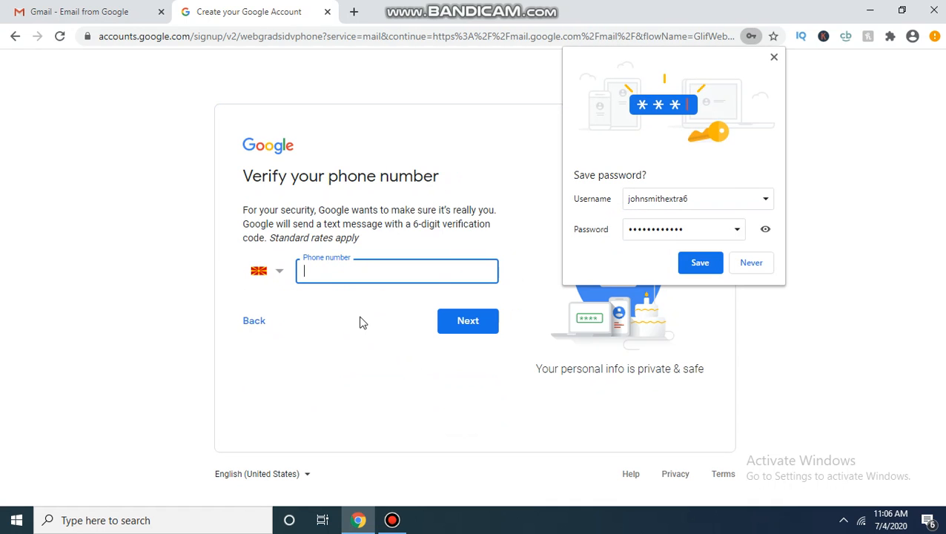
Dismiss the save-password offer, submit the phone number, and verify it with the texted code
click(774, 58)
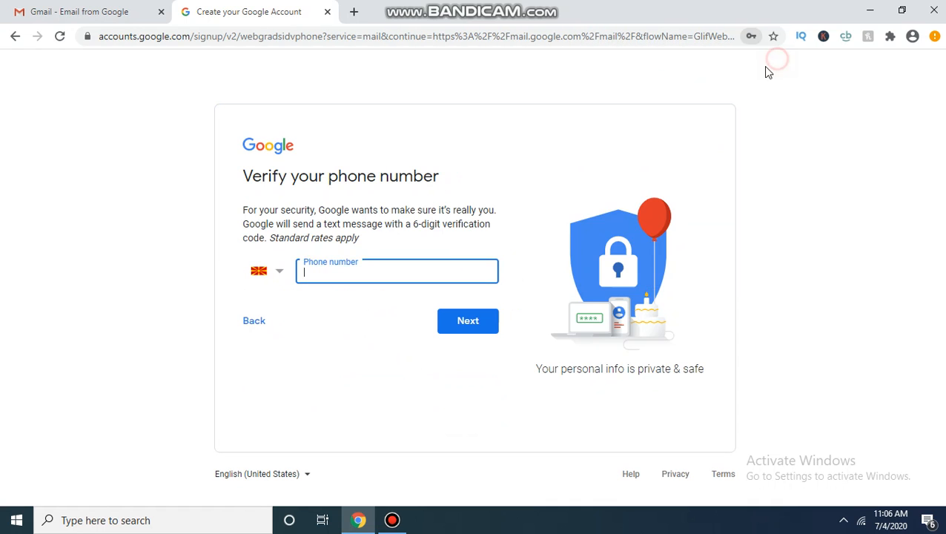
click(279, 275)
click(74, 283)
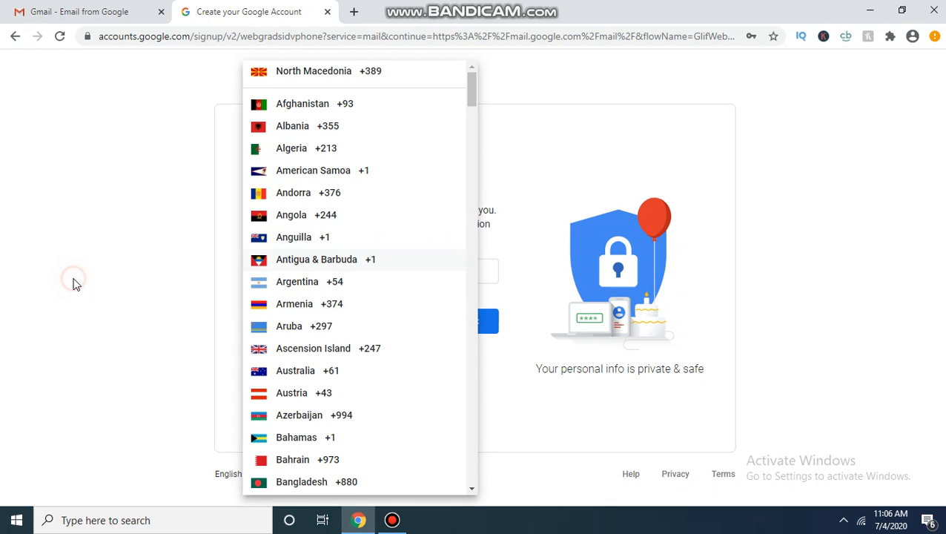
click(343, 270)
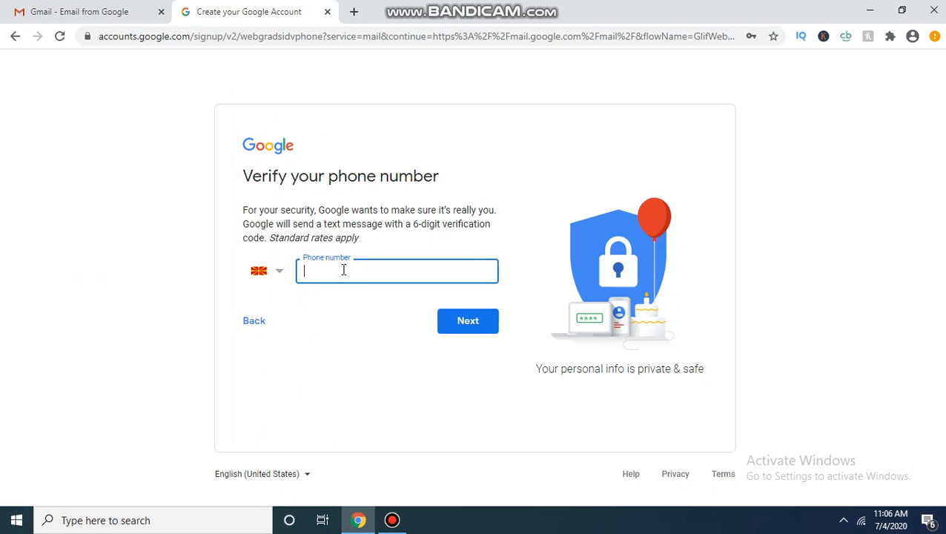
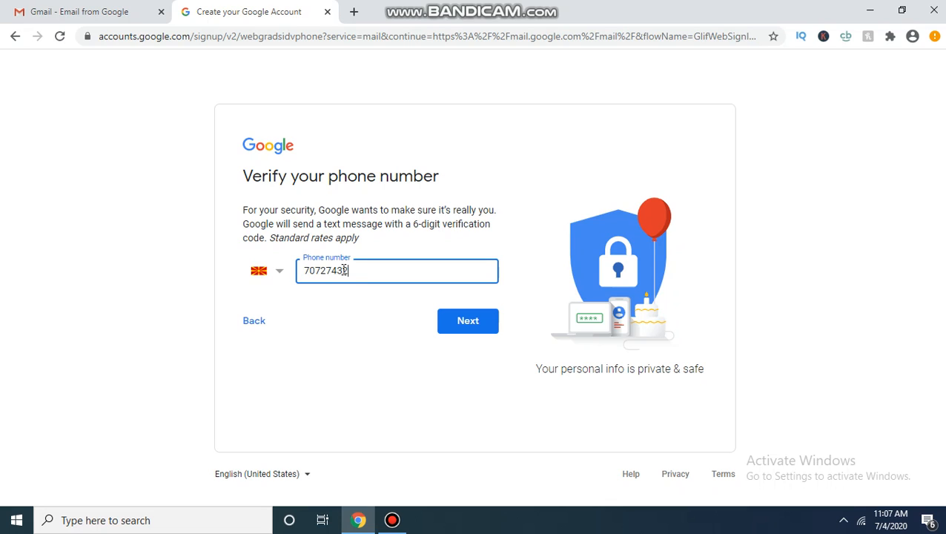
click(468, 326)
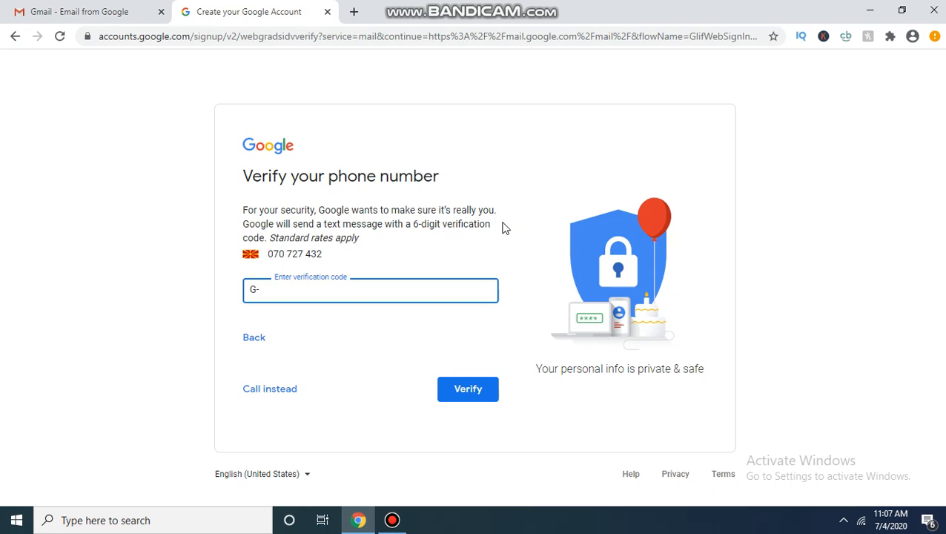
click(483, 387)
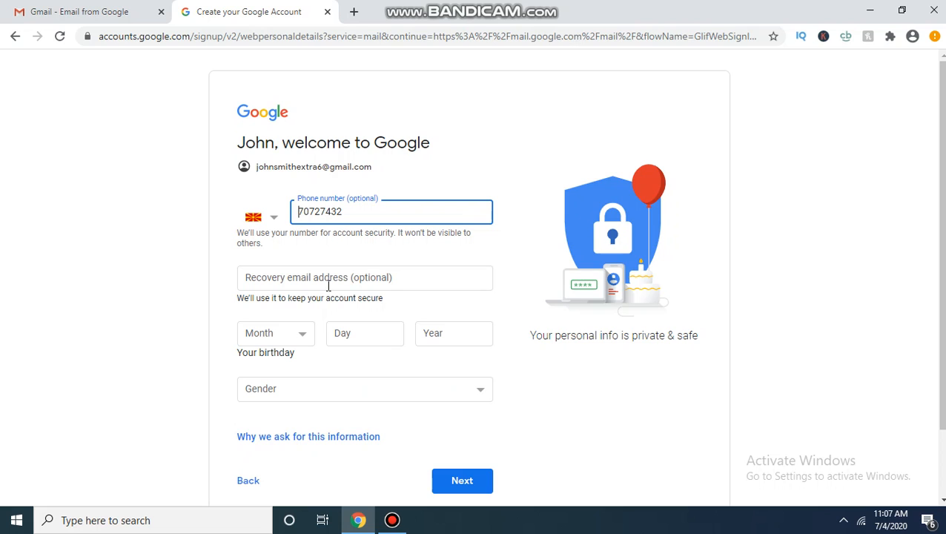
Set the birthday to January 1, 1980
click(300, 335)
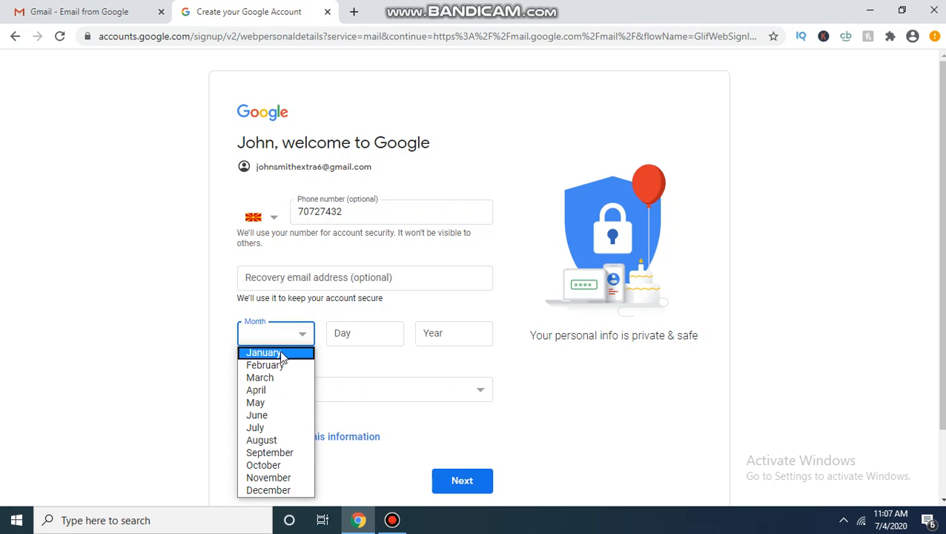
click(313, 355)
click(359, 340)
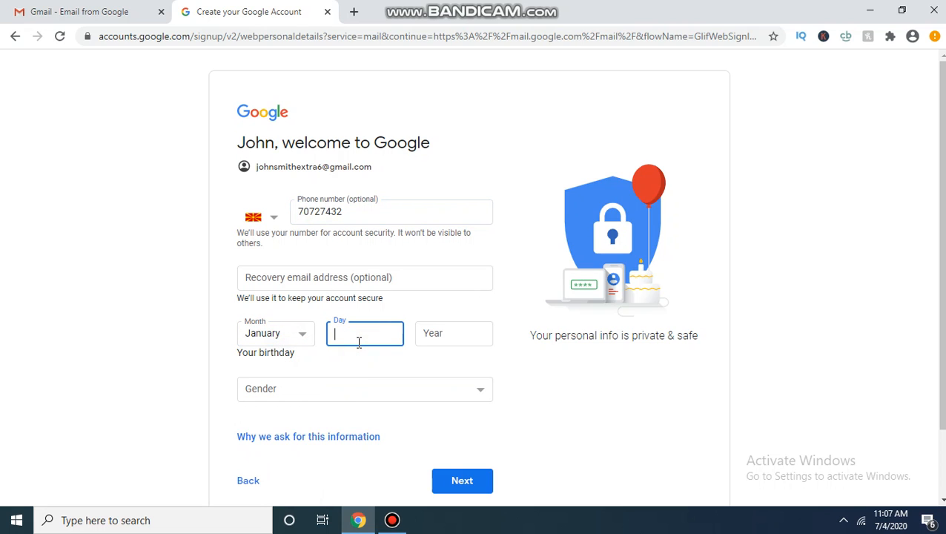
text(1)
click(445, 334)
text(19)
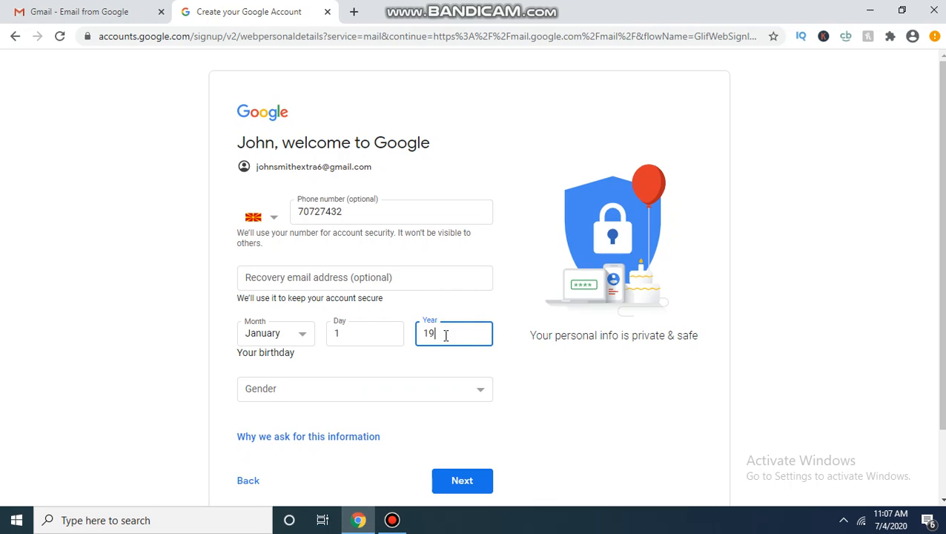
text(80)
Choose Male as the gender and continue to the next sign-up step
click(457, 396)
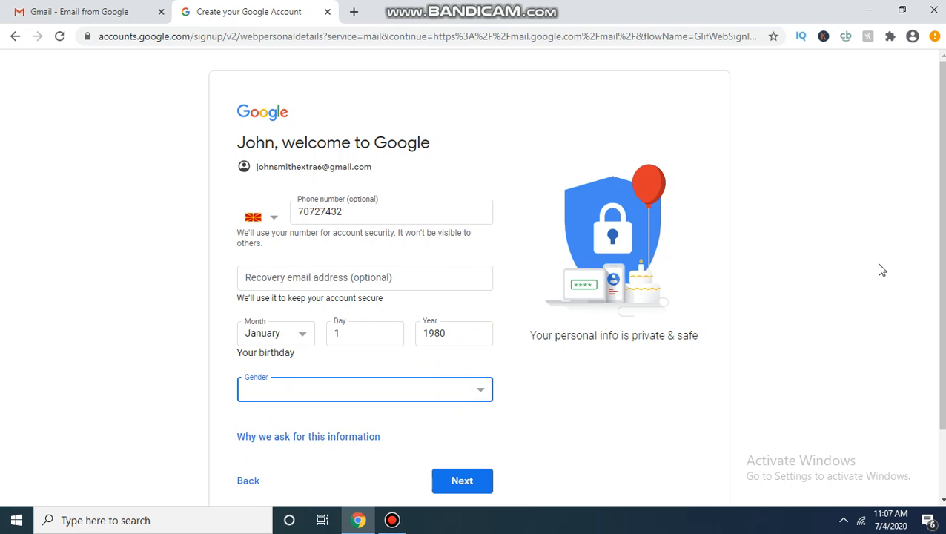
scroll(944, 256, down, 2)
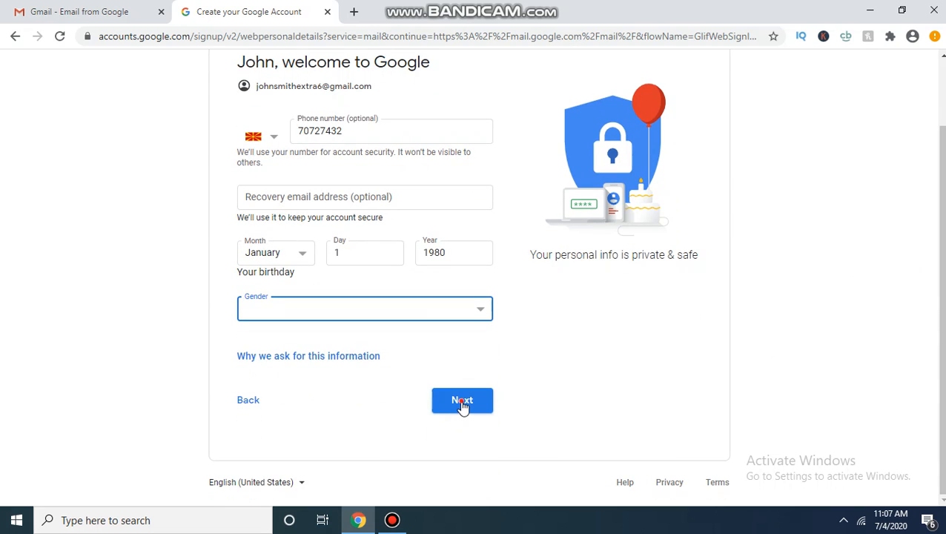
click(463, 405)
click(379, 309)
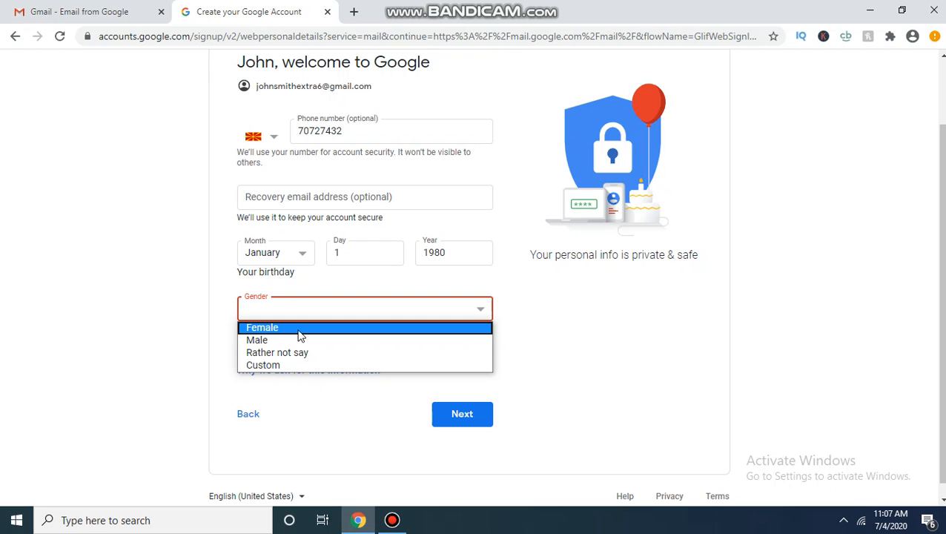
click(275, 341)
click(460, 401)
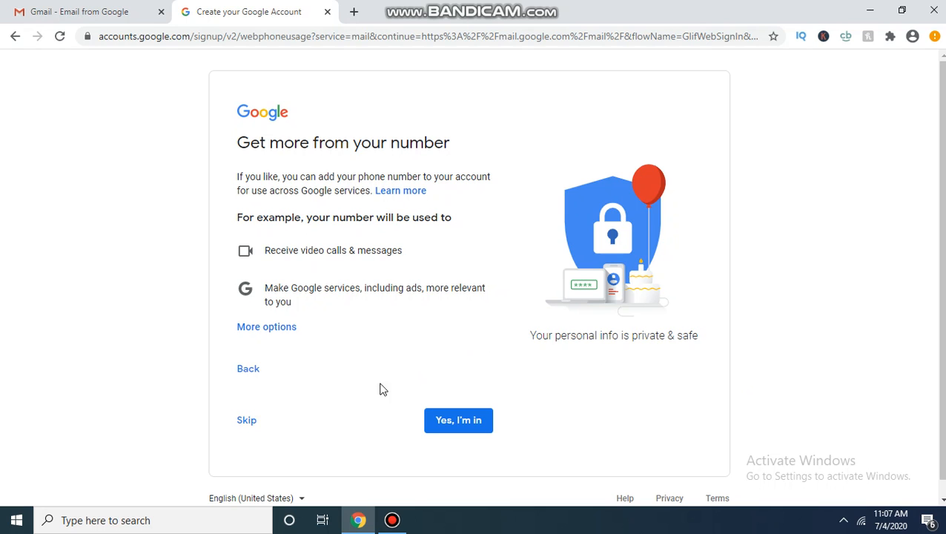
Skip extra number uses, agree to the Privacy and Terms, and sign out at Gmail's error page
click(246, 421)
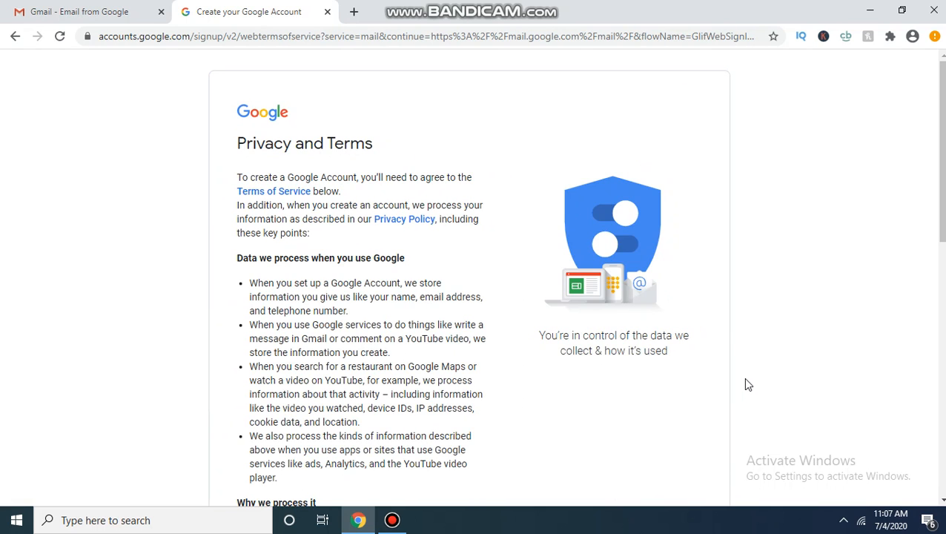
drag(941, 149, 941, 402)
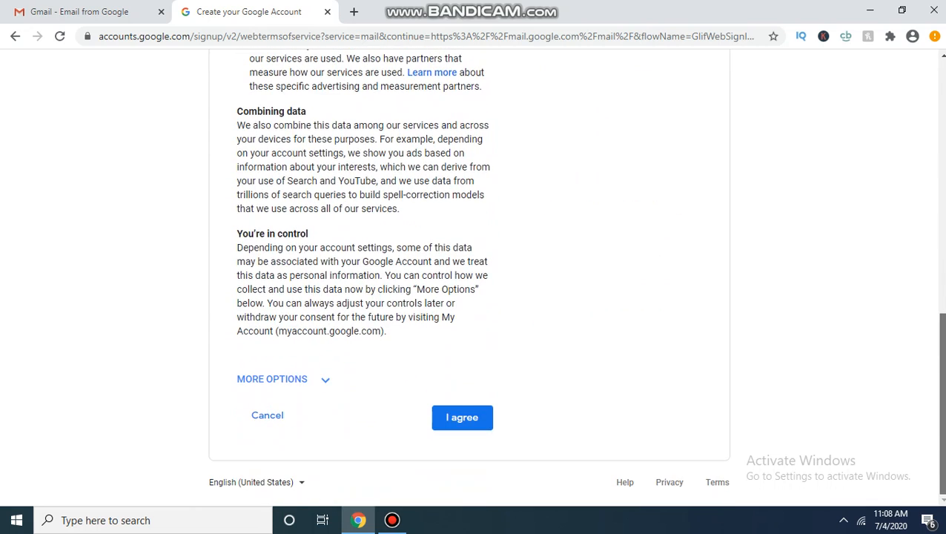
click(464, 418)
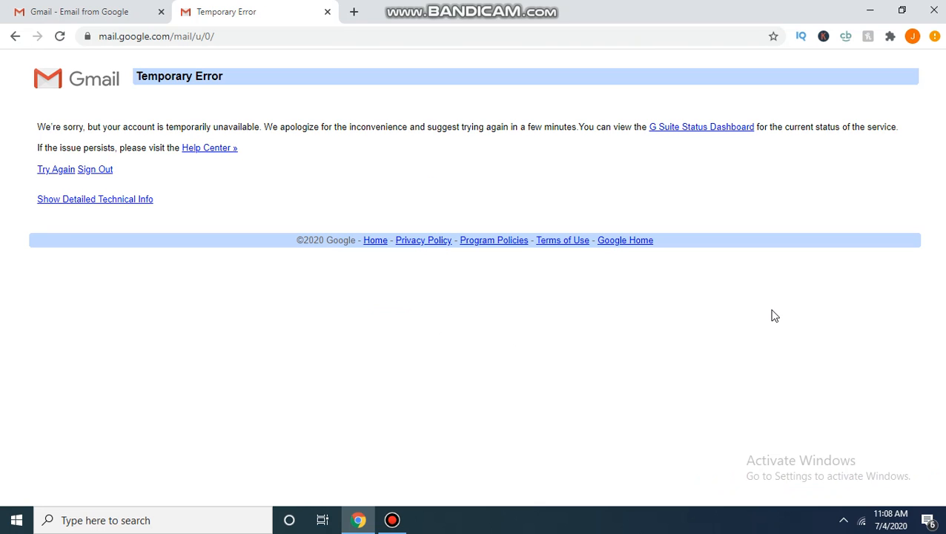
click(79, 170)
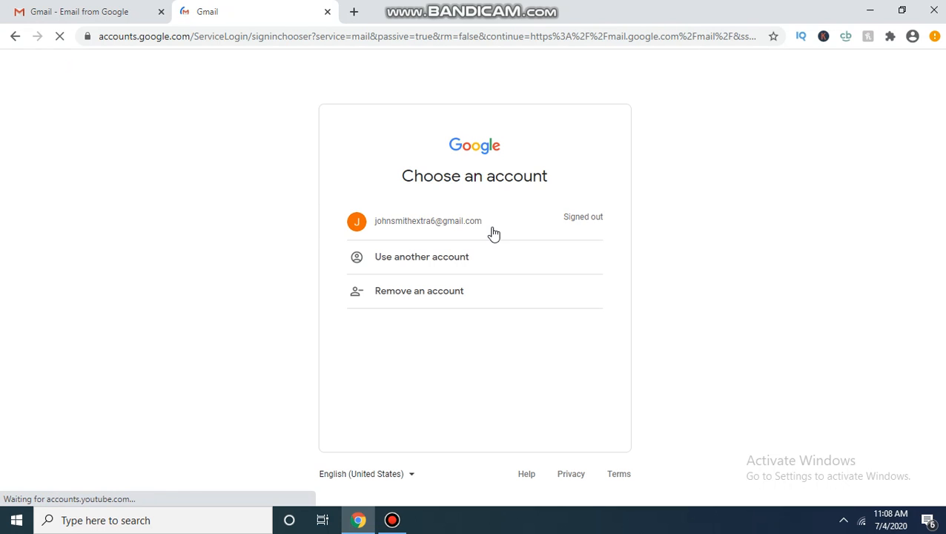
Sign back into the new account with its password, confirm recovery options, and decline saving the password
click(437, 229)
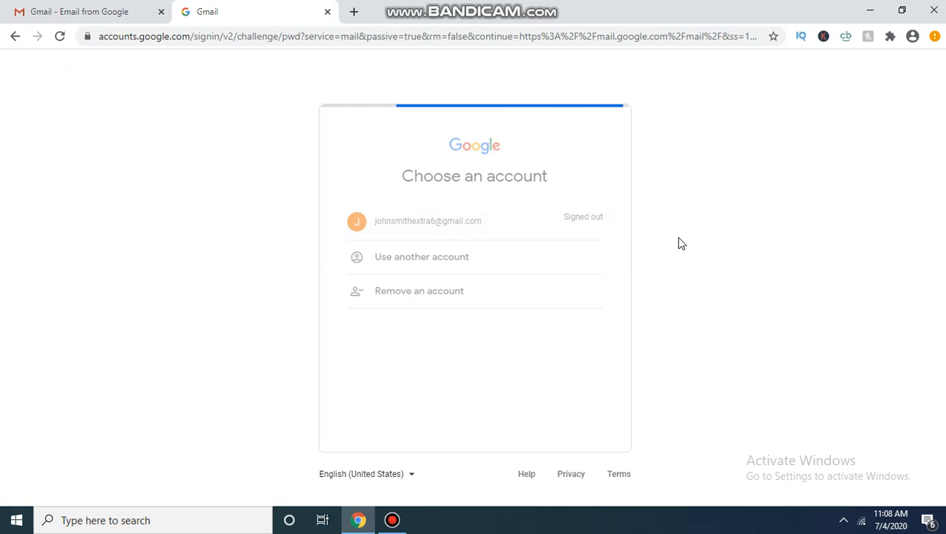
click(471, 253)
text(••••••)
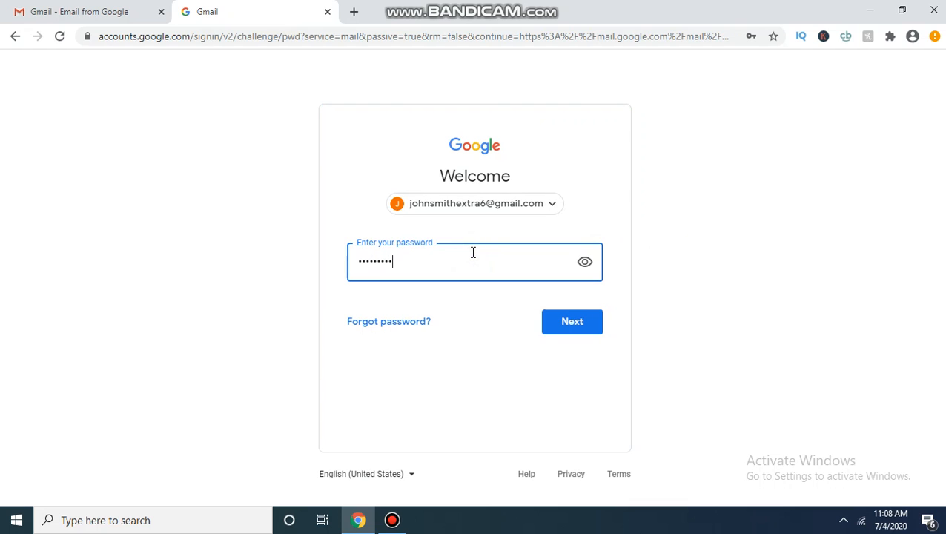
key(Return)
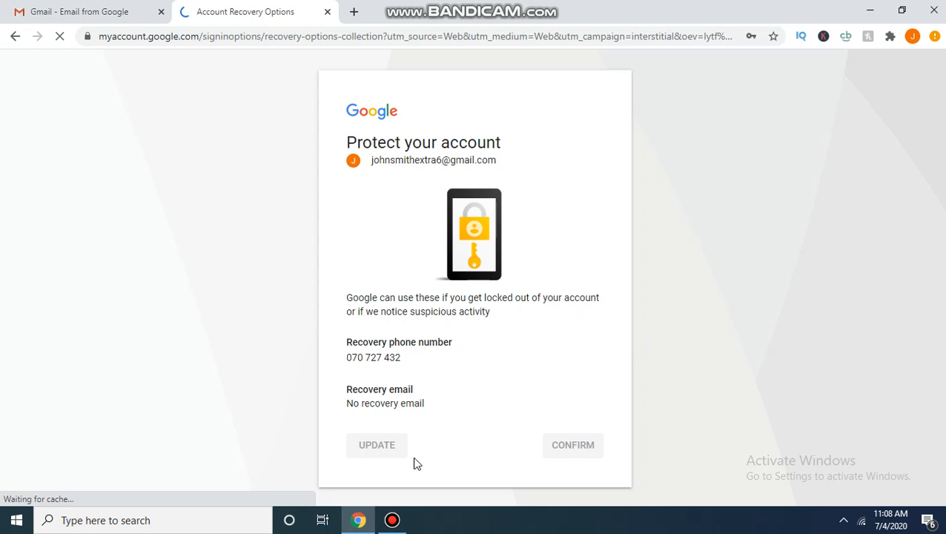
click(578, 450)
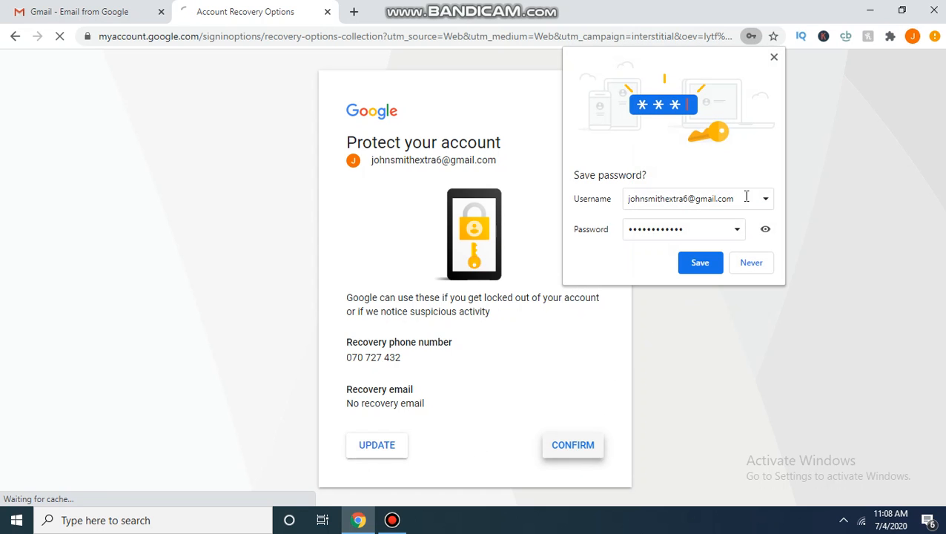
click(774, 60)
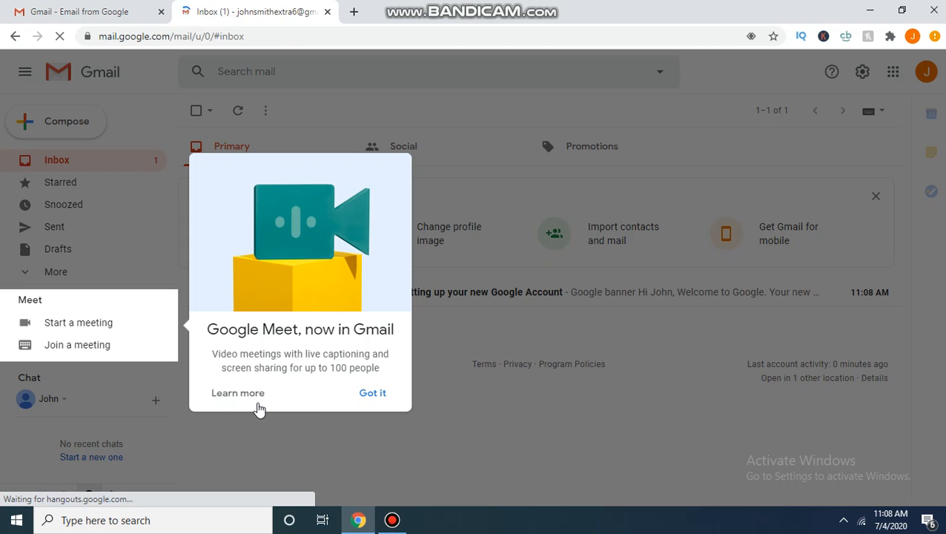
Close the Google Meet promo with Got it
click(383, 395)
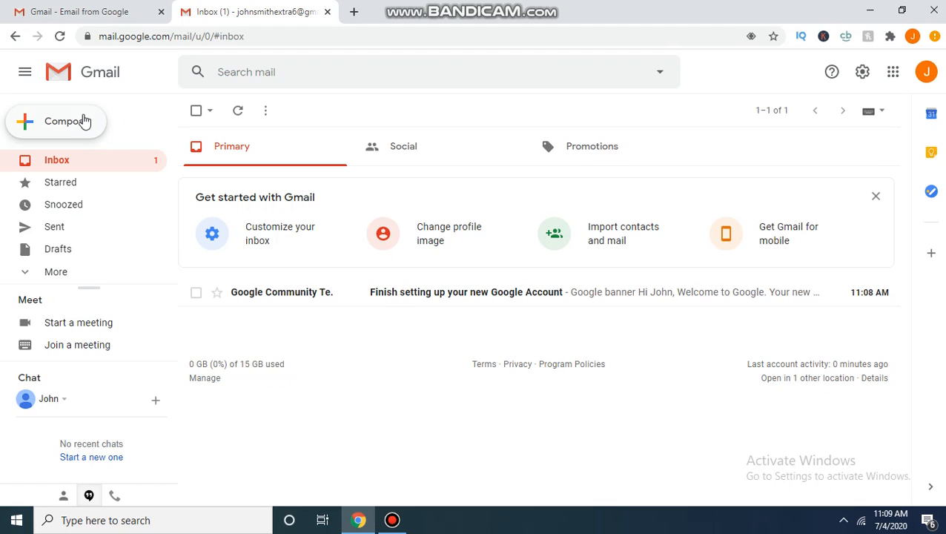
Compose a new email to the recipient's address with the subject 'Hello'
click(65, 123)
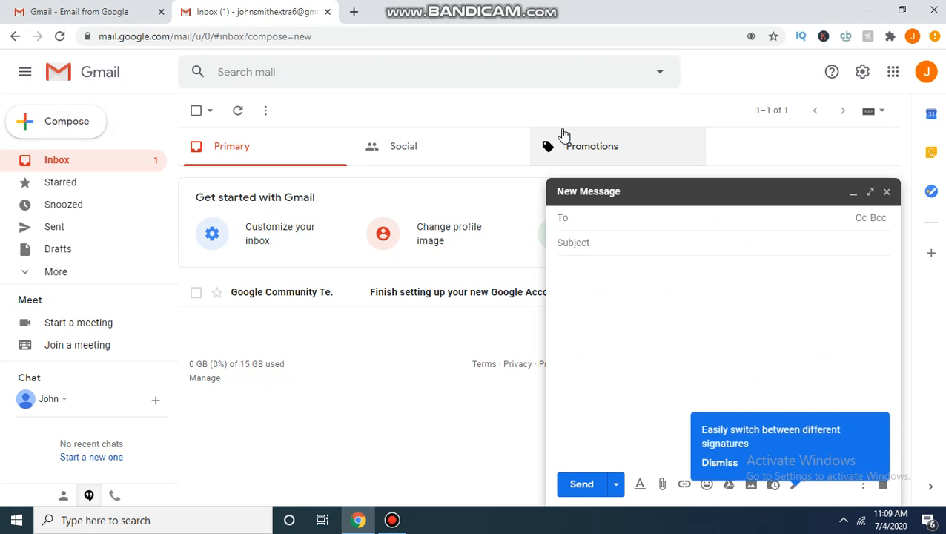
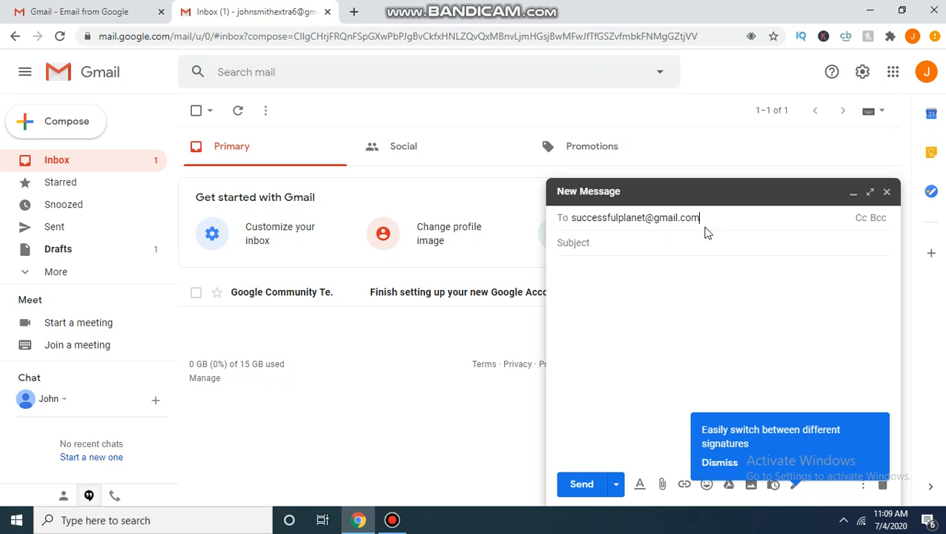
click(590, 243)
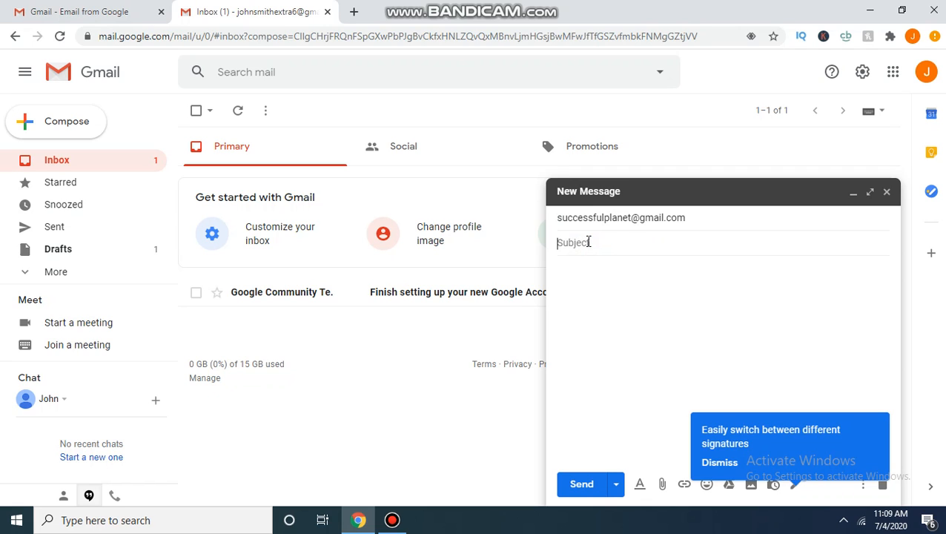
text(Hello)
Write a greeting, a line saying this is my first email, and 'Thank you' in the body
click(587, 271)
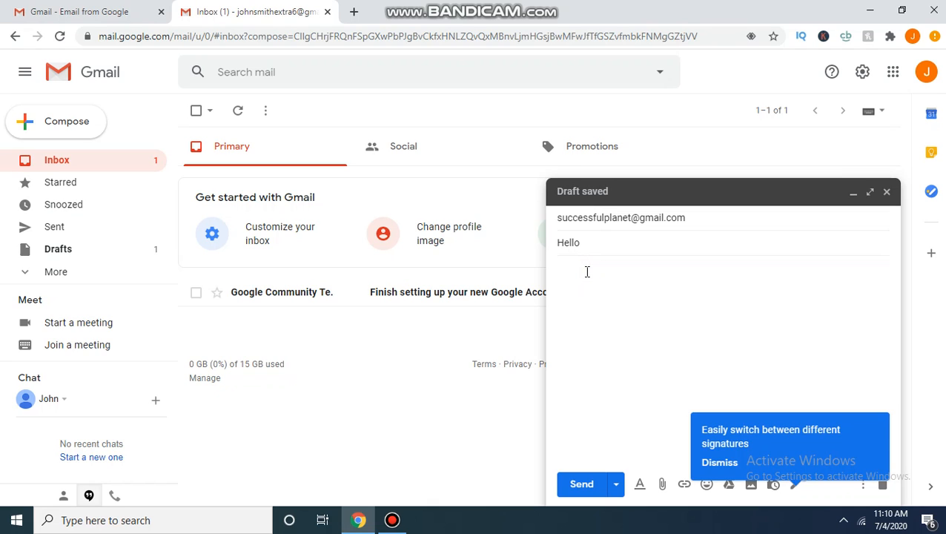
text(Helo)
key(BackSpace)
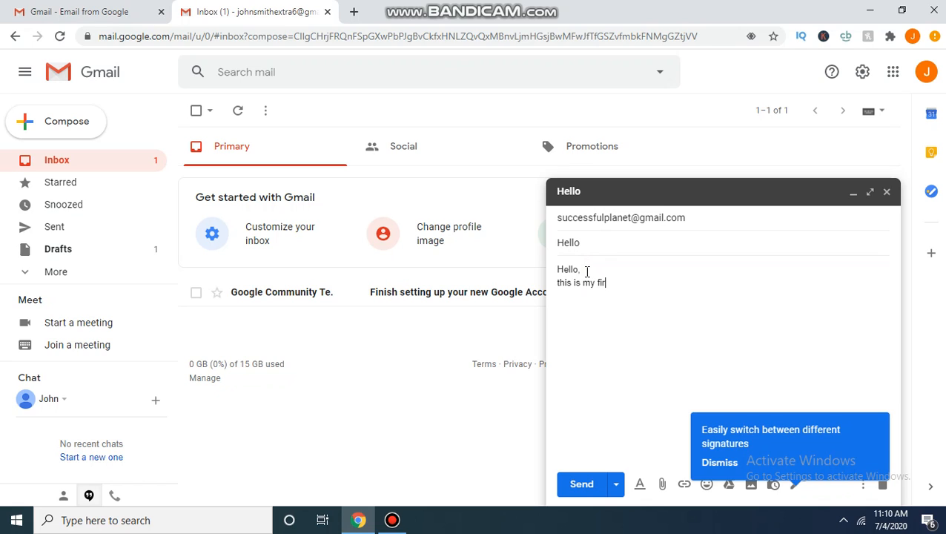
text(email so you can cont)
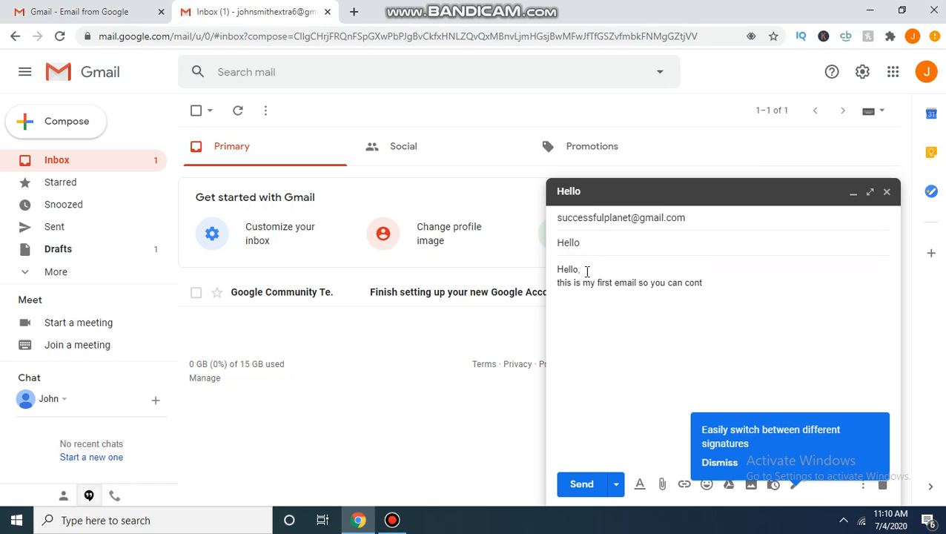
text(act me any thime here)
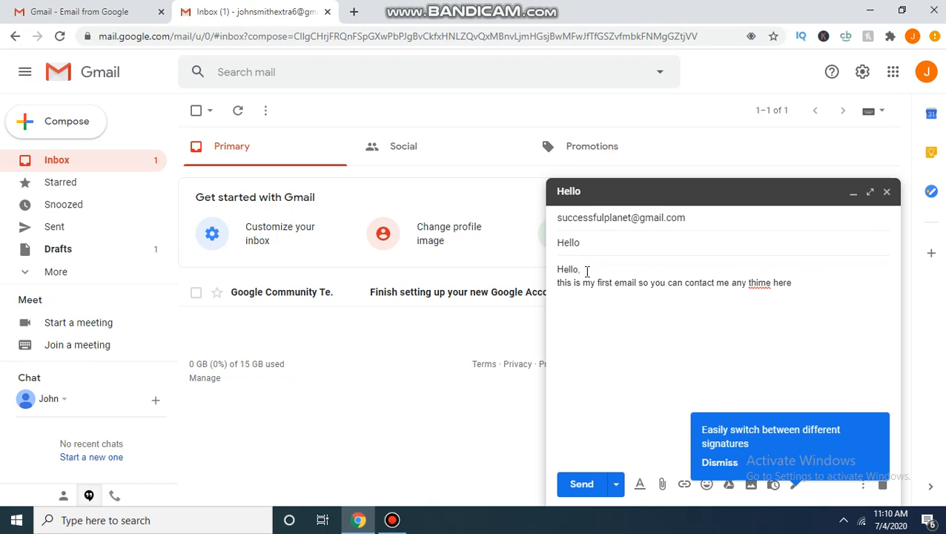
text(.)
key(Return)
text(THan)
text(ank you)
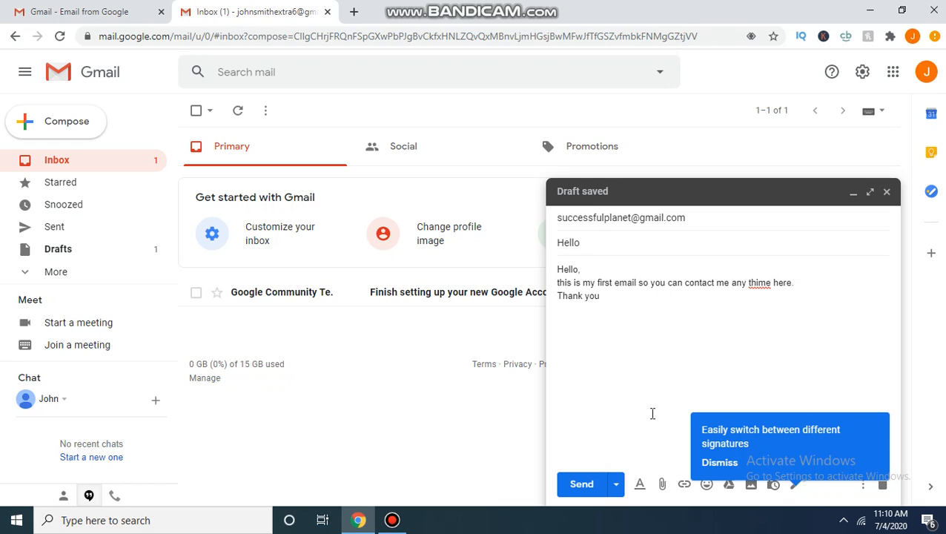
Pick the 'infinite' image from the Desktop's INFINITY folder for attachment
click(663, 485)
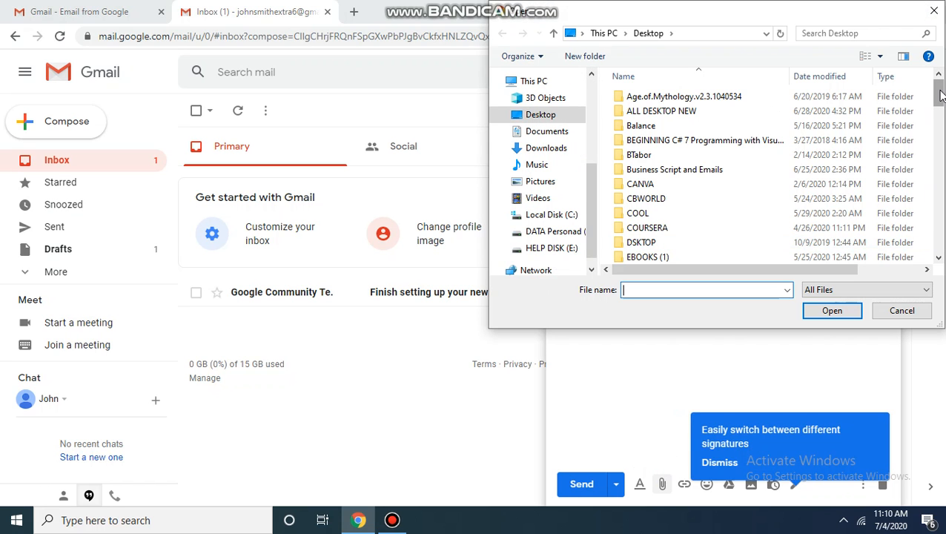
scroll(793, 87, down, 3)
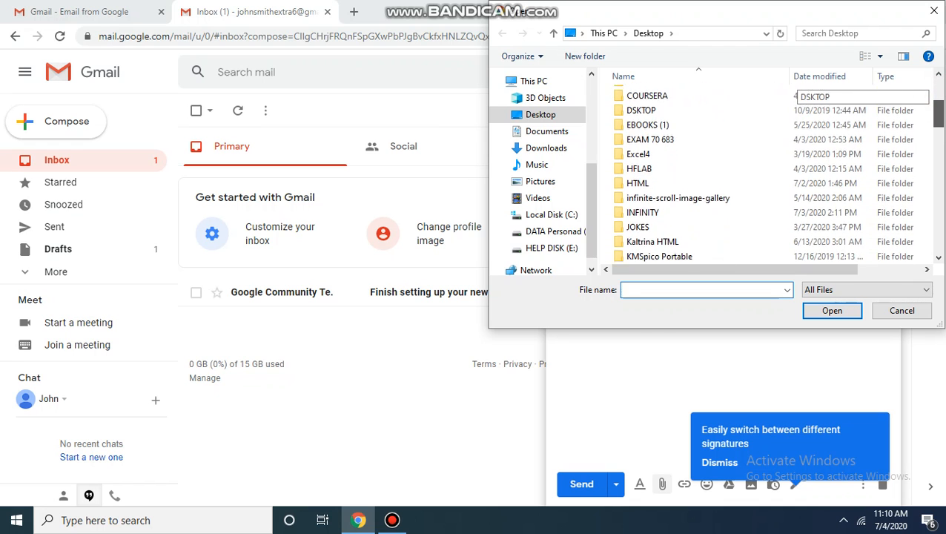
scroll(794, 89, down, 1)
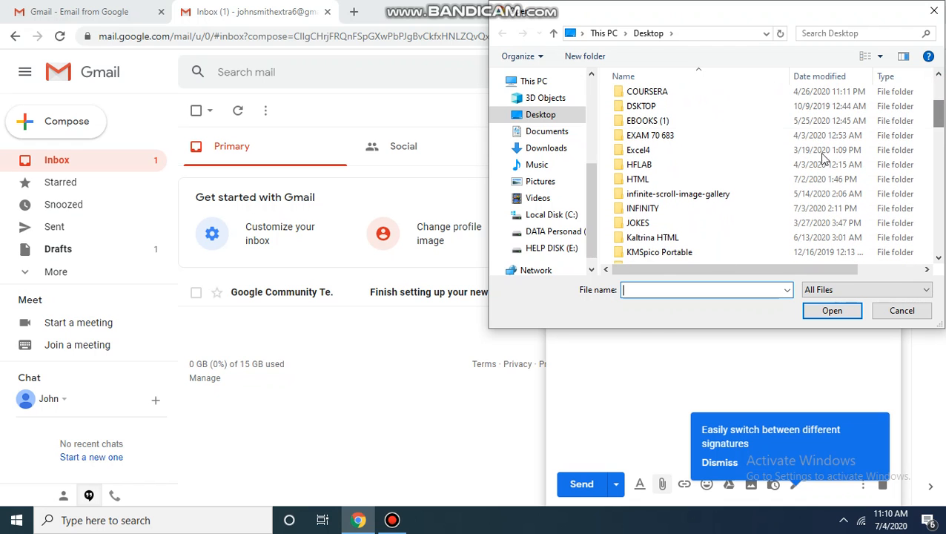
double_click(647, 207)
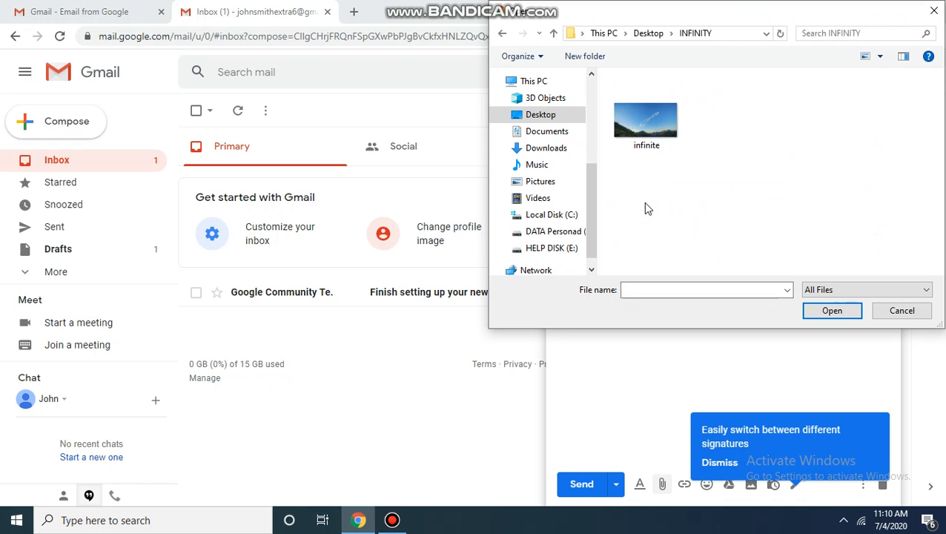
click(657, 131)
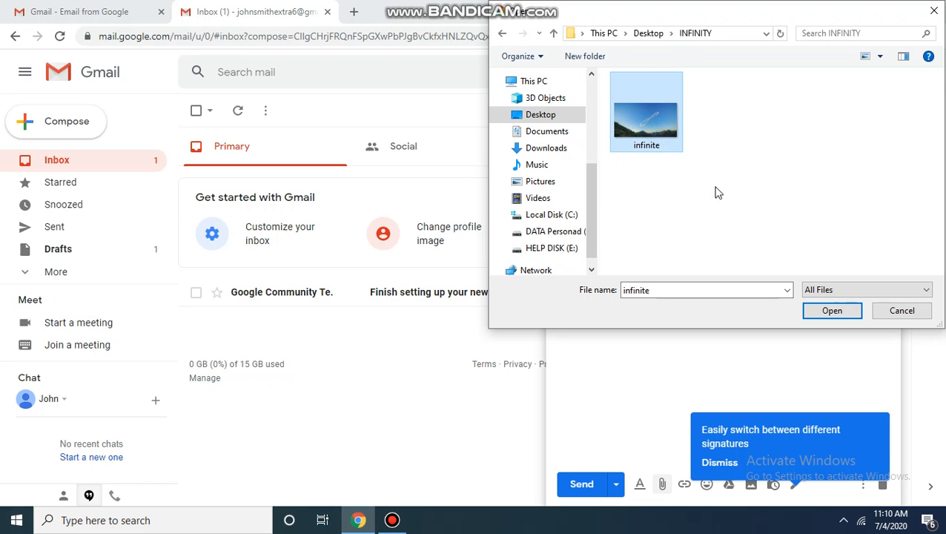
Attach infinite.jpg to the Hello email, dismiss the signatures tip, and send it
click(832, 310)
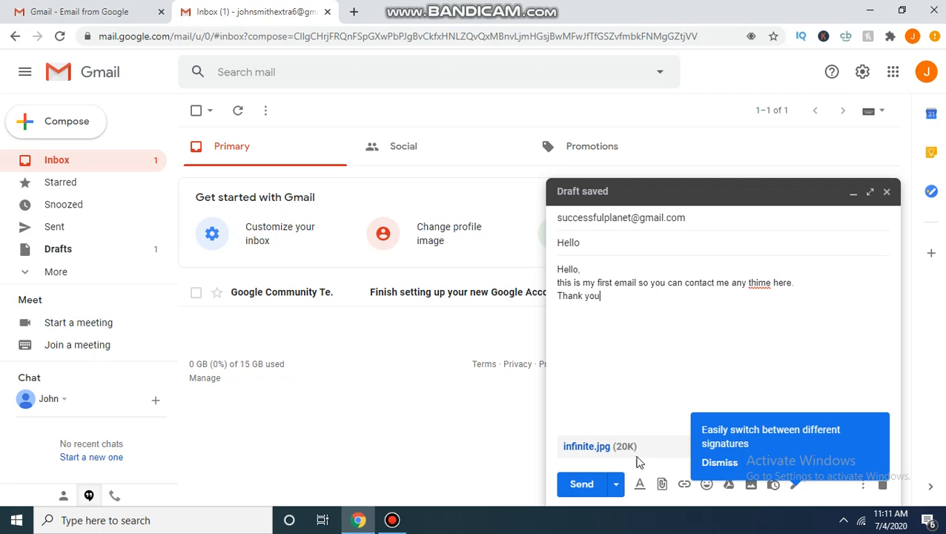
click(715, 465)
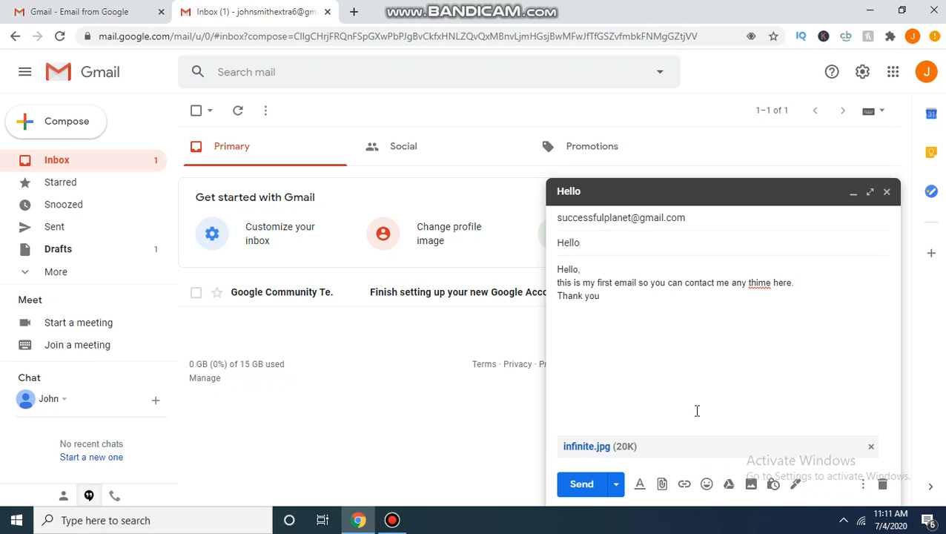
click(582, 483)
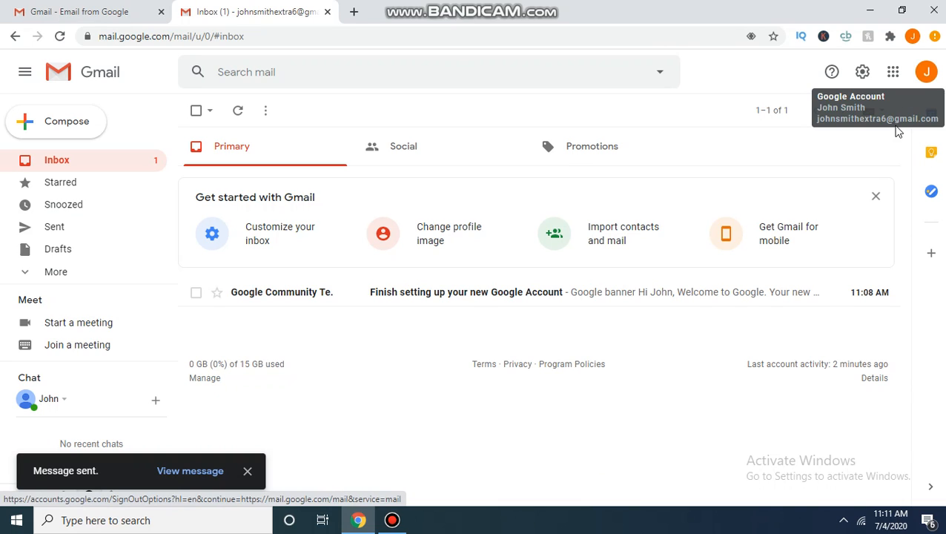
Sign out of the sender's account and choose to use another account
click(927, 74)
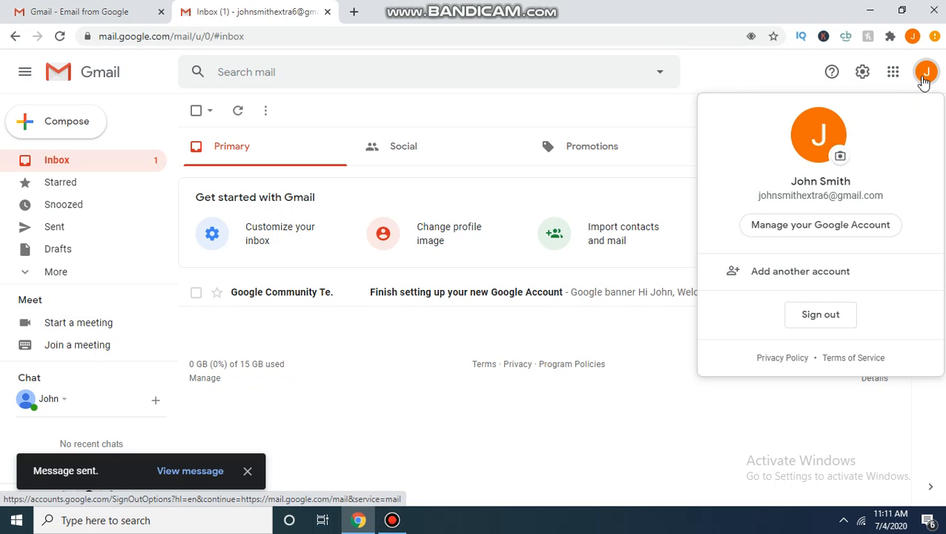
click(823, 318)
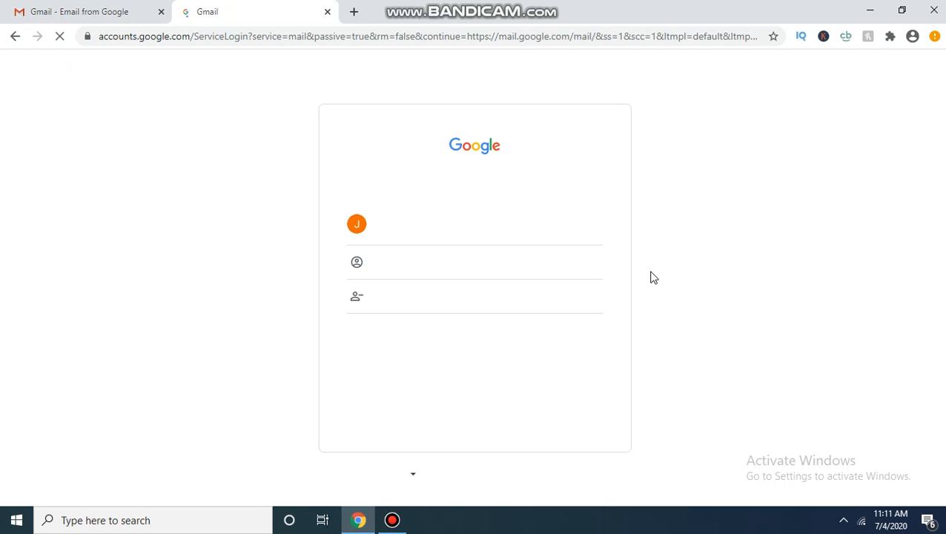
click(449, 266)
Sign in to the recipient's account with its email address and password
click(452, 255)
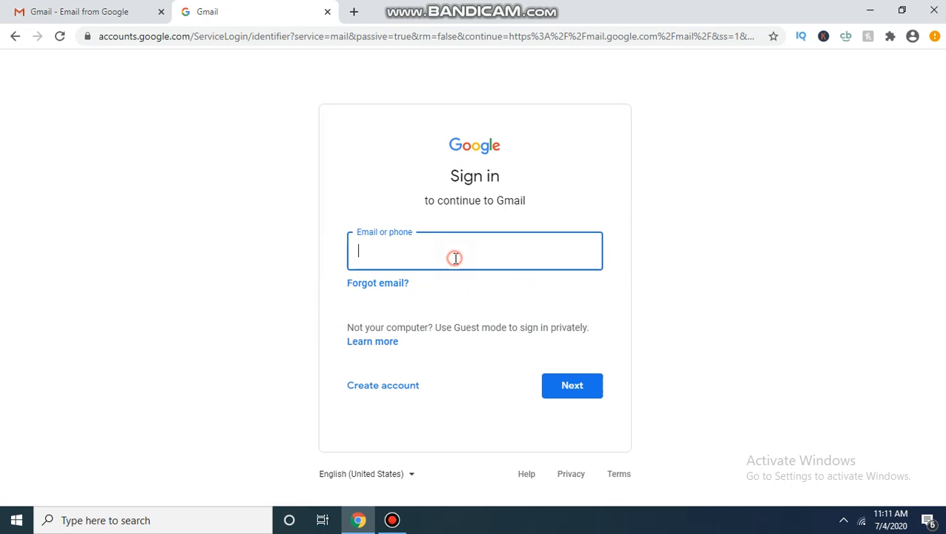
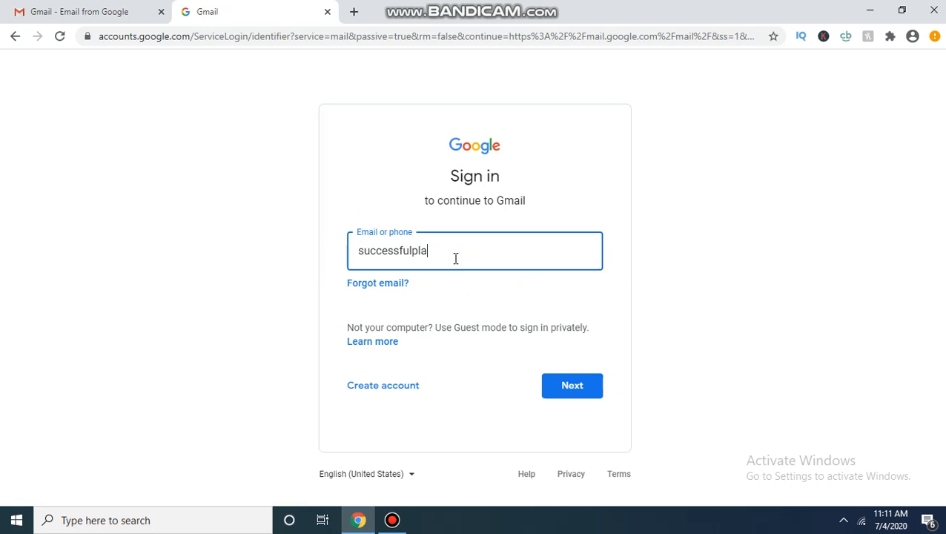
click(569, 393)
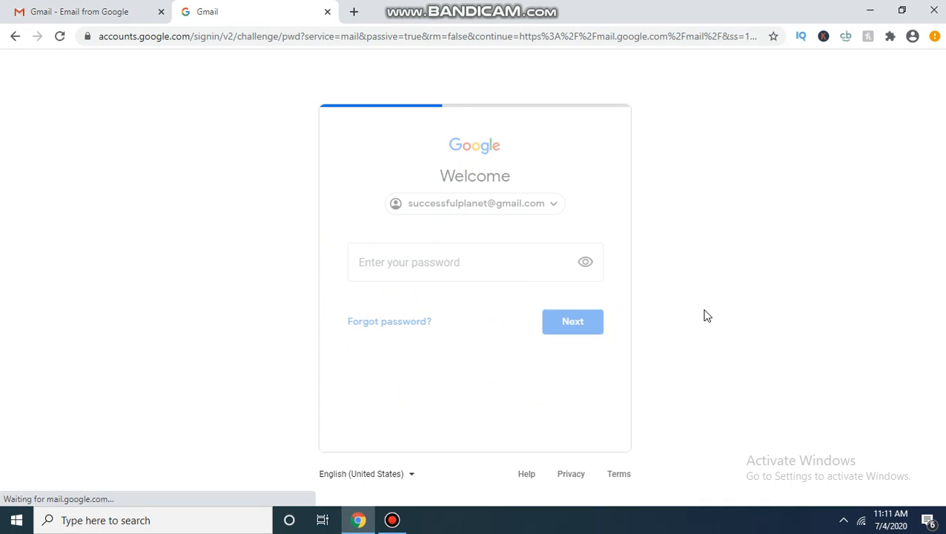
text(•••••••••)
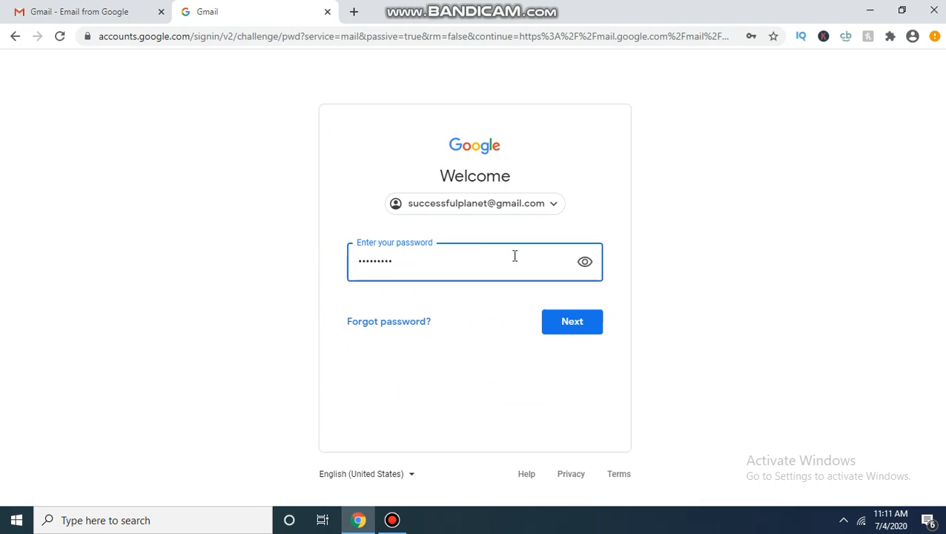
key(Return)
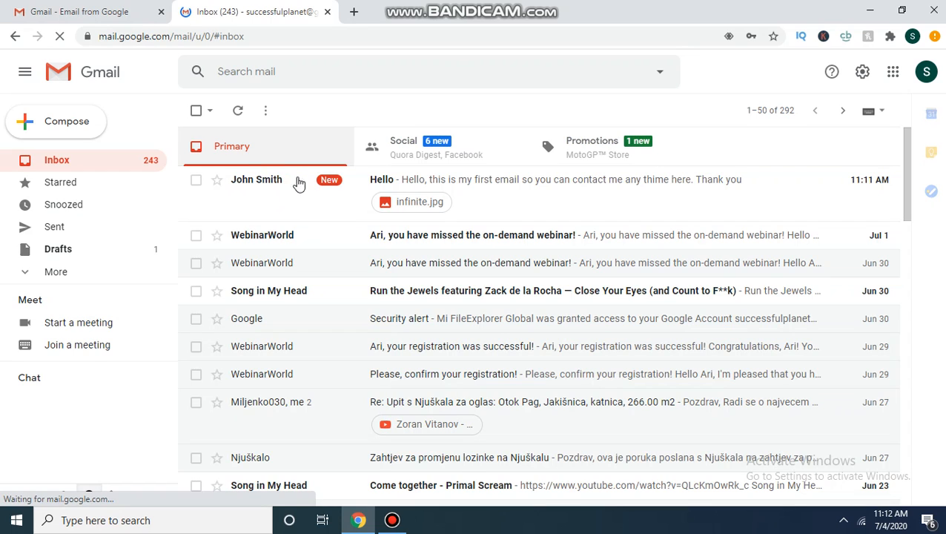
Open the Hello email showing the infinite.jpg preview and close the save-password prompt
click(261, 188)
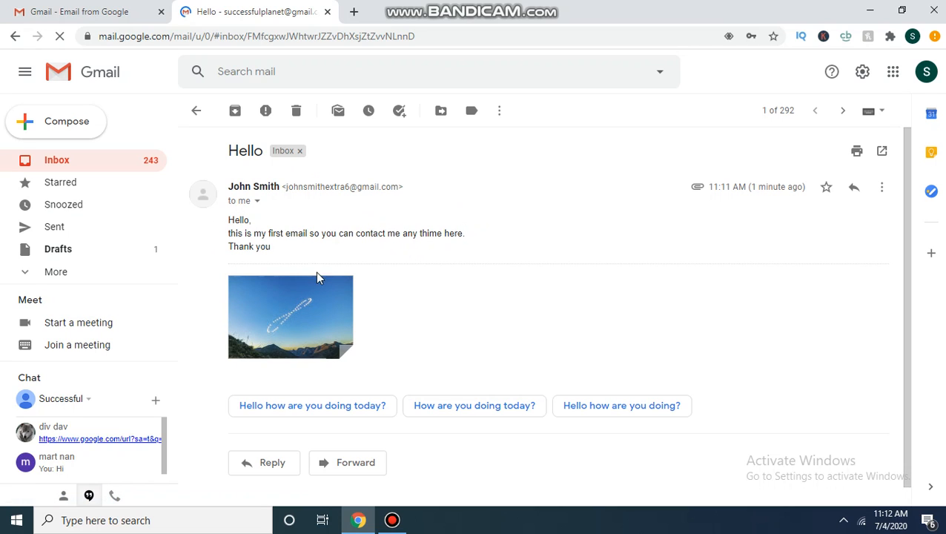
mouse_move(249, 354)
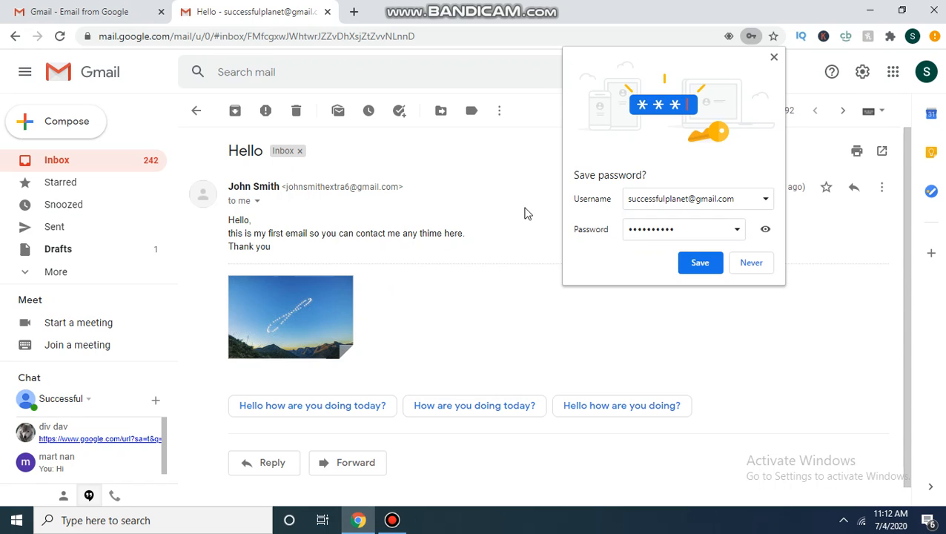
click(775, 58)
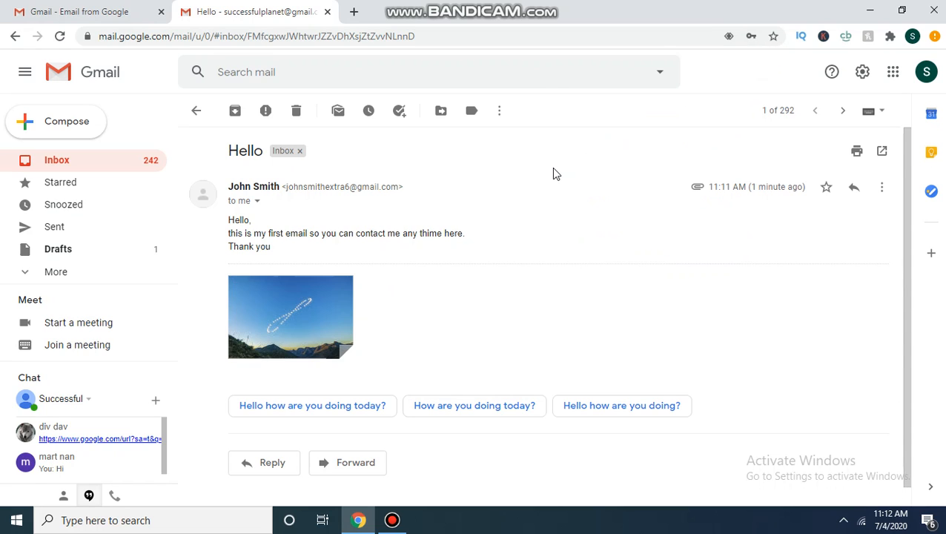